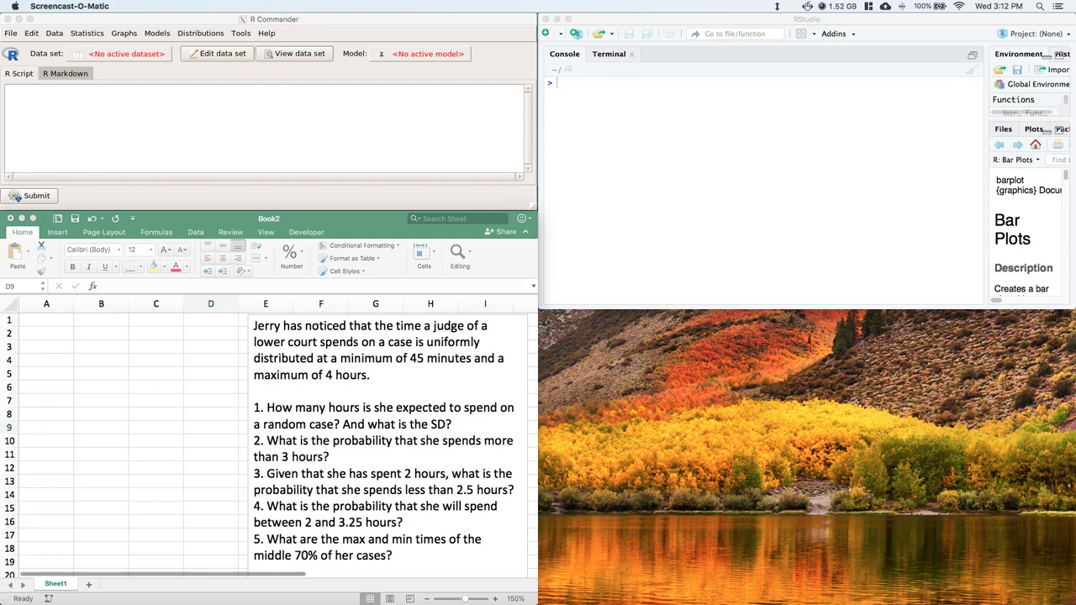
Step: Label cell A1 "Uniform=" and enter the distribution's minimum in B1 with the formula =45/60
{"action": "left_click", "coordinate": [46, 322]}
{"action": "left_click", "coordinate": [46, 322]}
{"action": "type", "text": "Unifrm"}
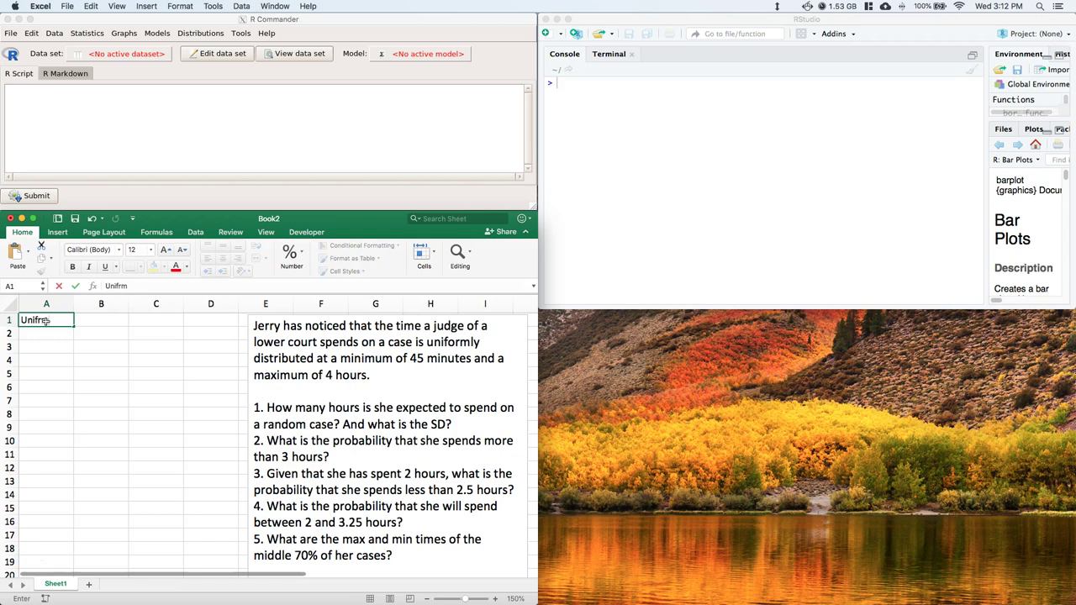
{"action": "key", "text": "BackSpace"}
{"action": "key", "text": "BackSpace"}
{"action": "type", "text": "orm="}
{"action": "key", "text": "Tab"}
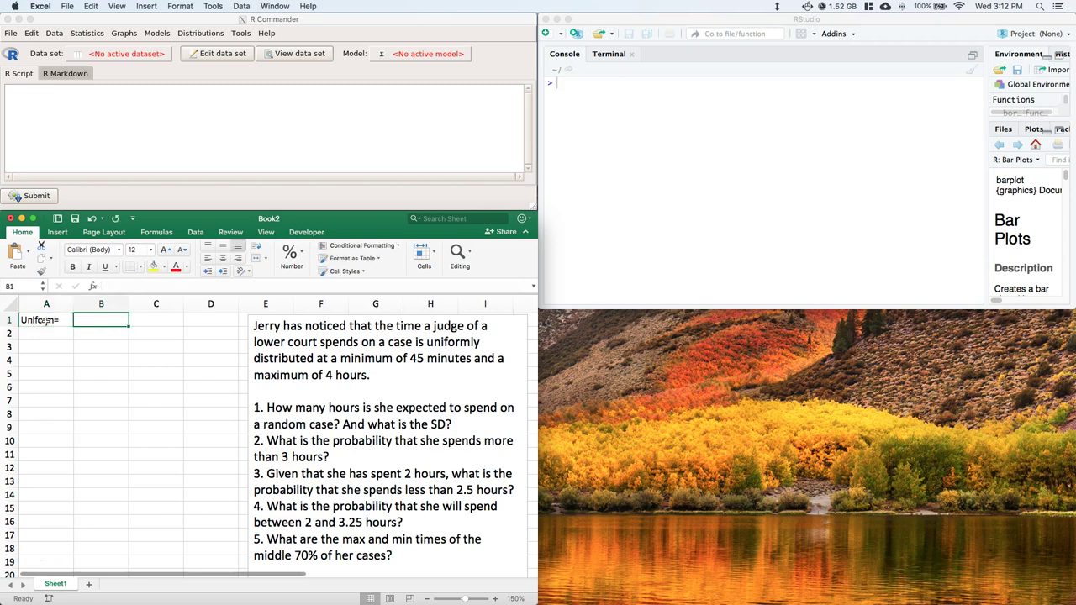
{"action": "type", "text": "=45/60"}
{"action": "key", "text": "Return"}
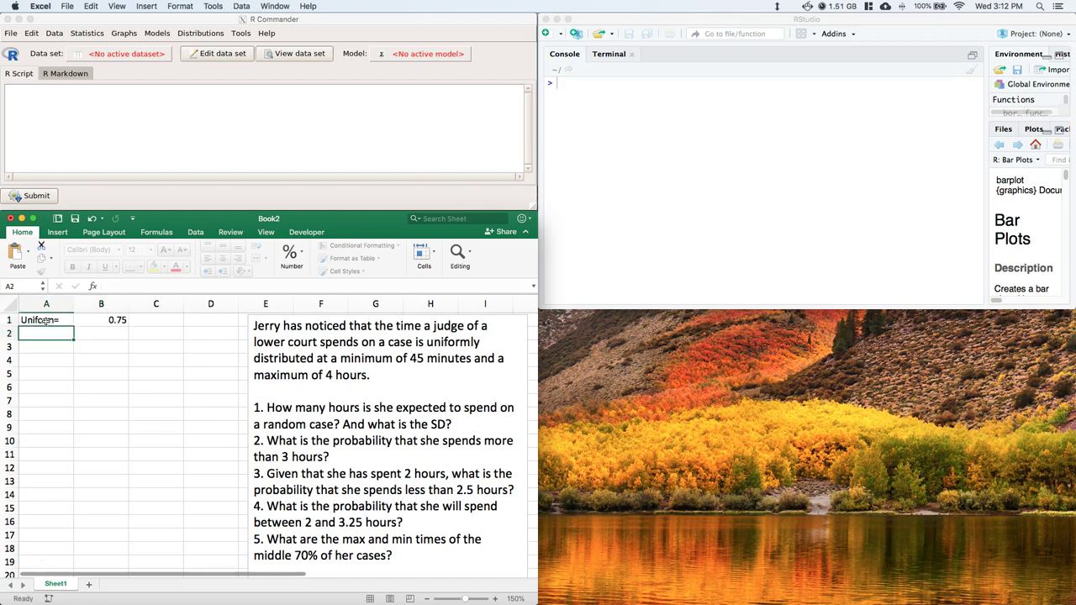
Step: Enter the distribution's maximum, 4, in cell B2 directly below the minimum
{"action": "left_click", "coordinate": [150, 320]}
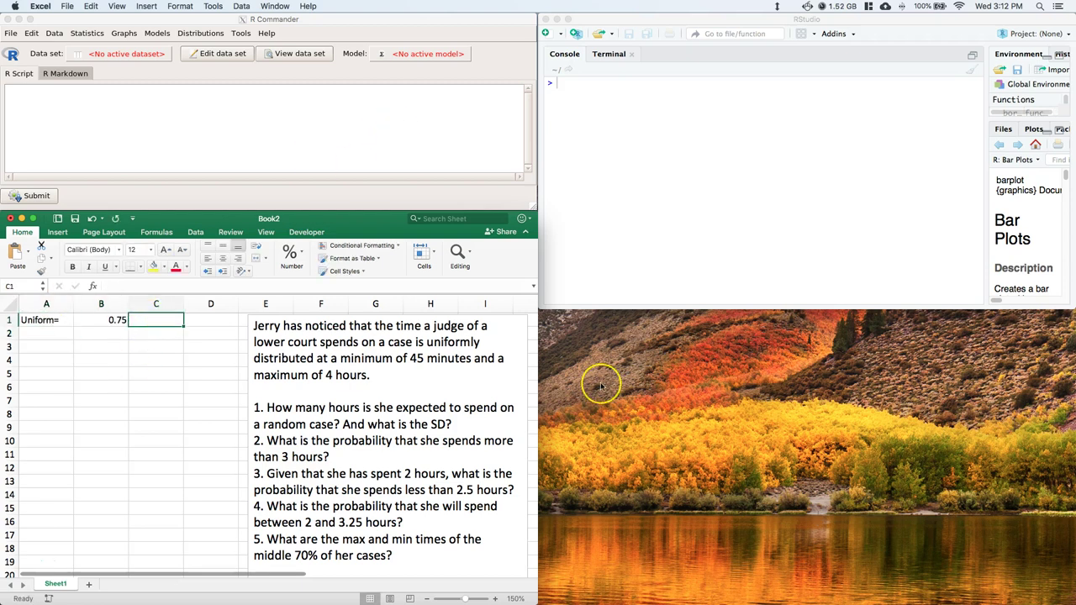
{"action": "left_click", "coordinate": [88, 333]}
{"action": "type", "text": "4"}
{"action": "key", "text": "Return"}
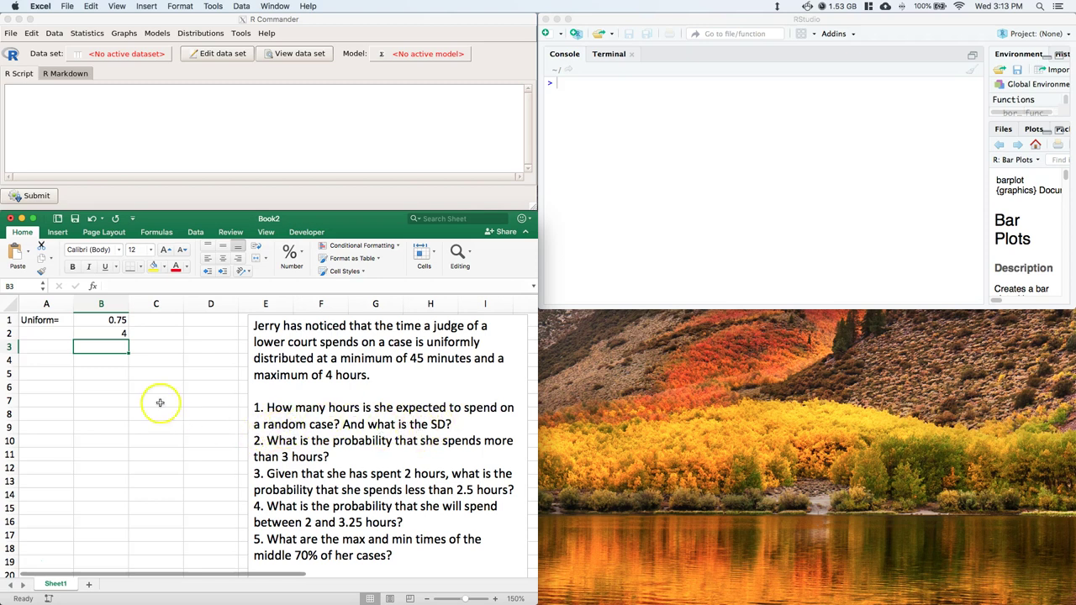
Step: Label cell A4 "E(X)=" and write the expected-value formula as the text =(b+a)/2 in B4
{"action": "left_click", "coordinate": [94, 359]}
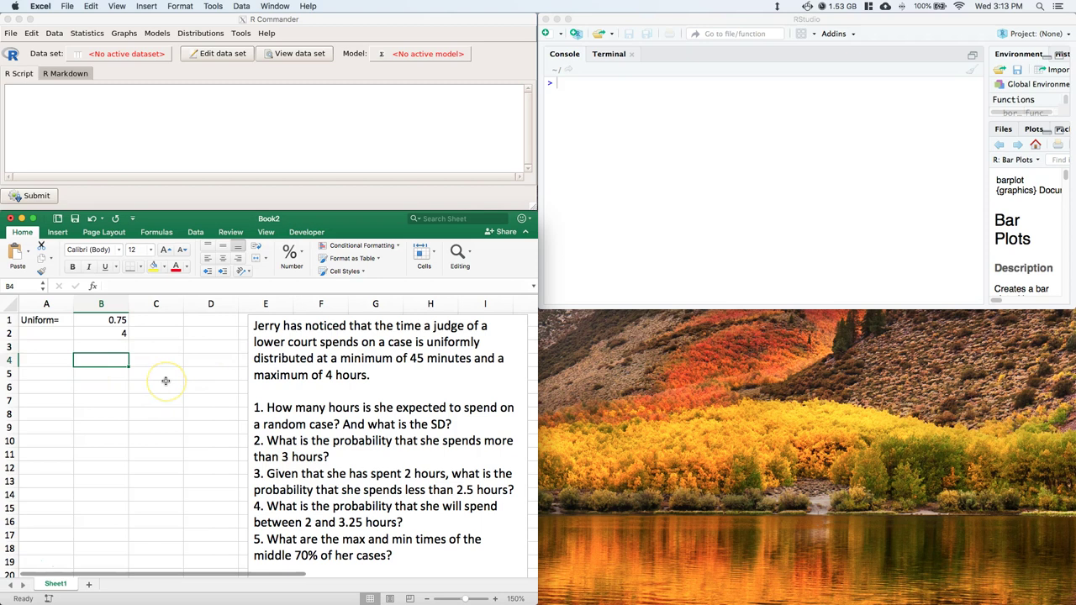
{"action": "left_click", "coordinate": [34, 359]}
{"action": "type", "text": "E(X)="}
{"action": "key", "text": "Tab"}
{"action": "type", "text": "=(b"}
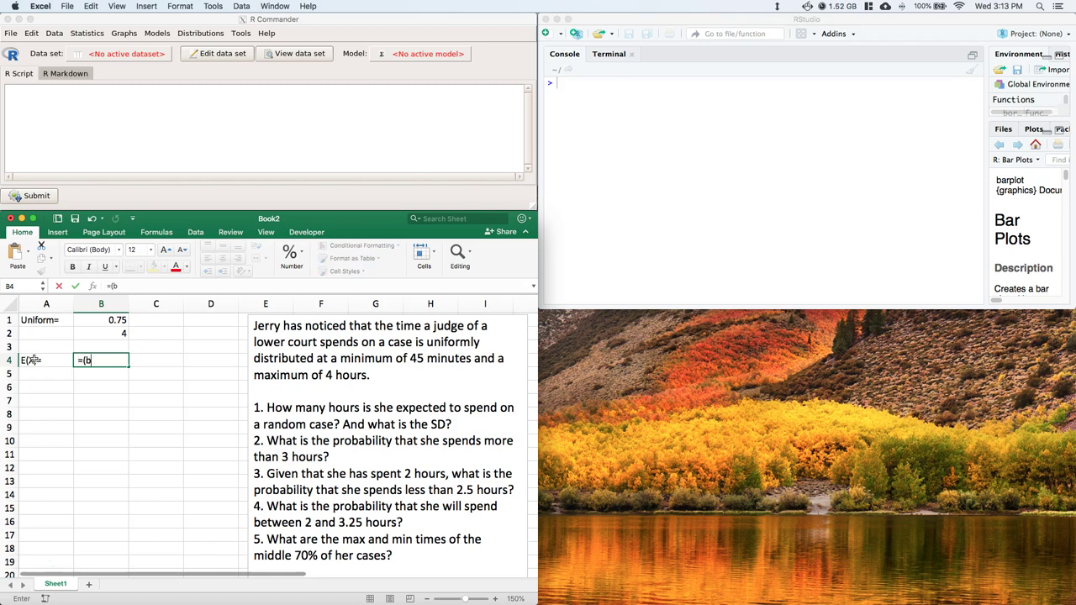
{"action": "type", "text": "+a)/2"}
{"action": "key", "text": "Tab"}
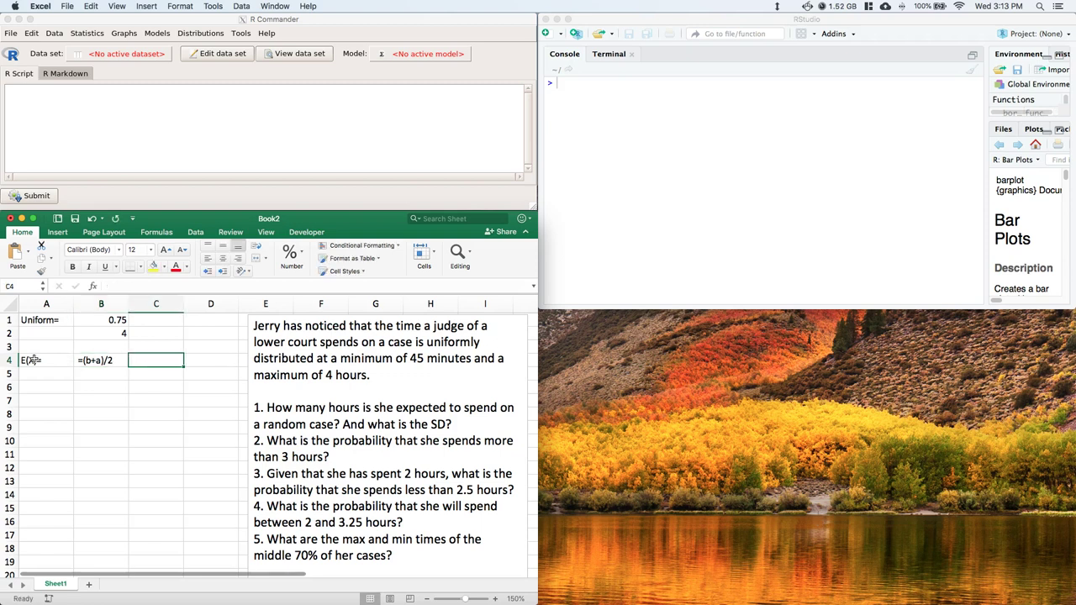
Step: Calculate the expected value in cell C4 with the formula =(B2+B1)/2
{"action": "type", "text": "="}
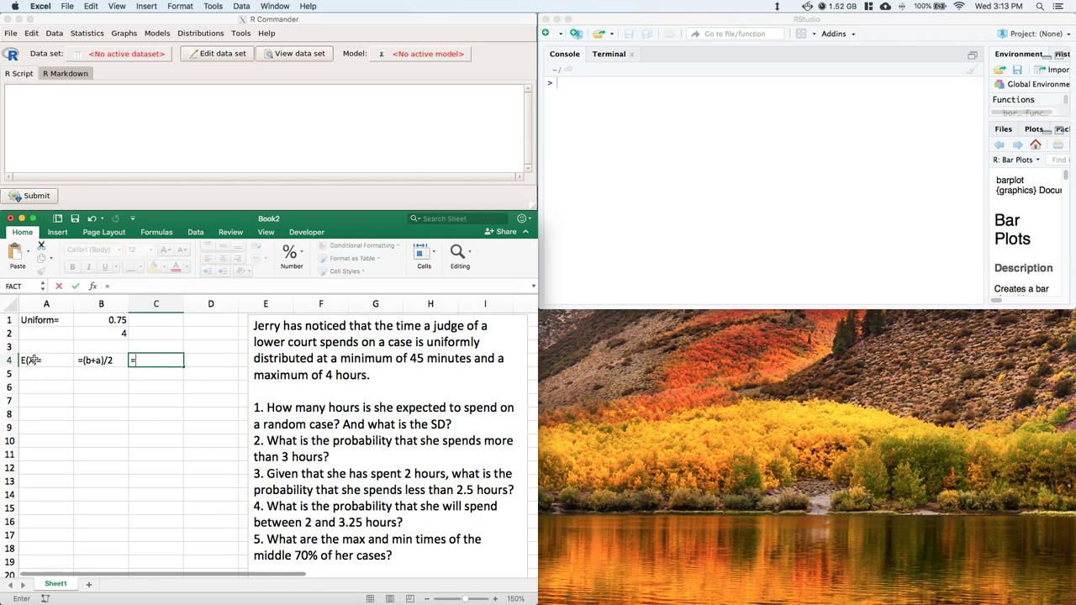
{"action": "type", "text": "("}
{"action": "left_click", "coordinate": [106, 335]}
{"action": "type", "text": "+"}
{"action": "left_click", "coordinate": [104, 319]}
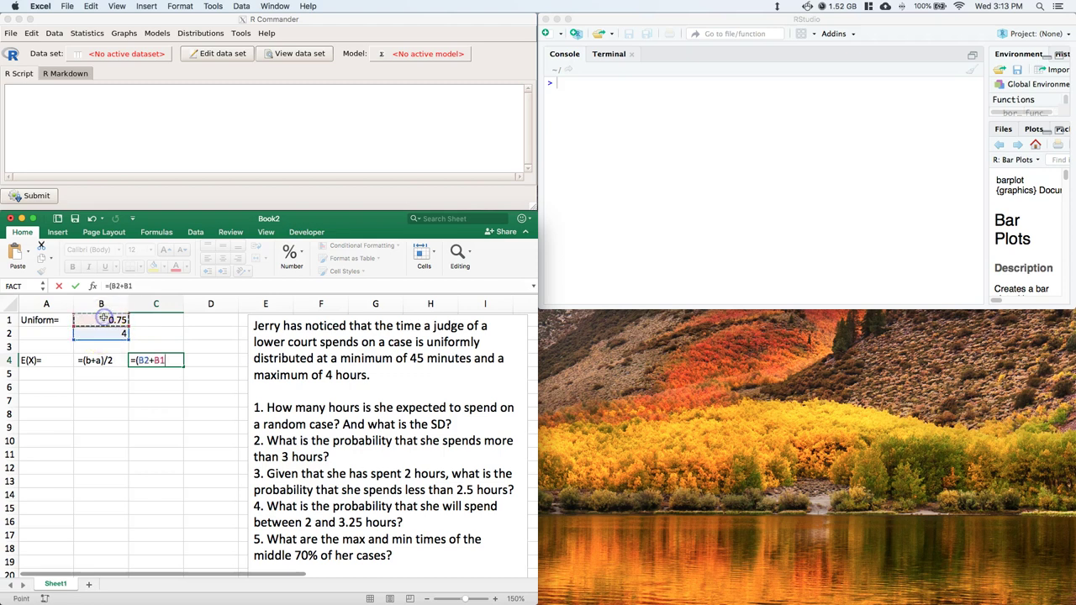
{"action": "type", "text": ")/2"}
{"action": "key", "text": "Return"}
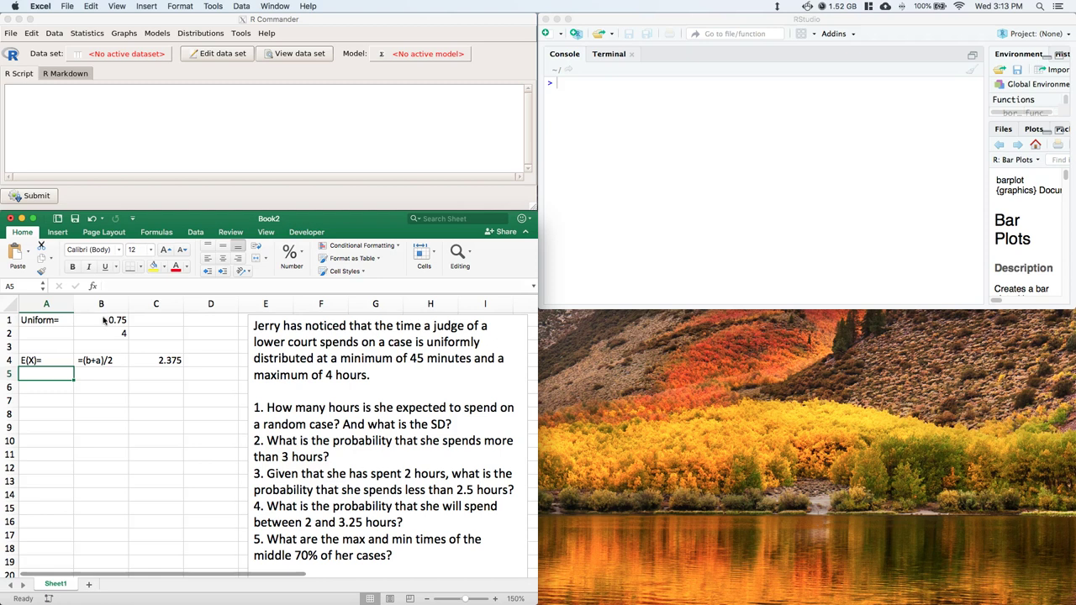
Step: Label cell A5 "Var(X)=" and write the variance formula as the text =(b-a)^2/12 in B5
{"action": "type", "text": "Var"}
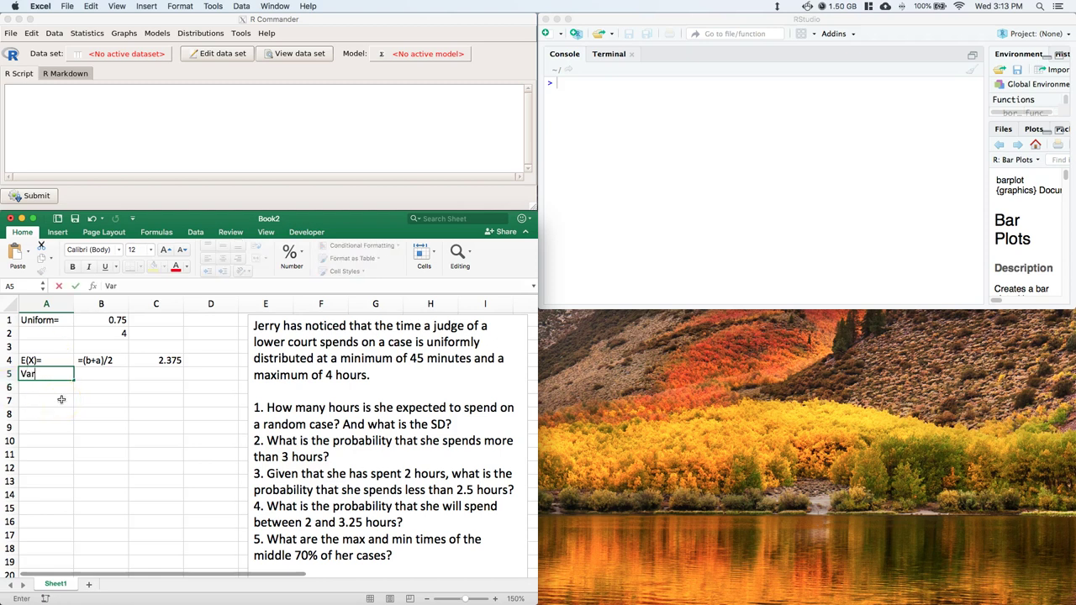
{"action": "type", "text": "(X)'"}
{"action": "key", "text": "BackSpace"}
{"action": "type", "text": "="}
{"action": "key", "text": "Tab"}
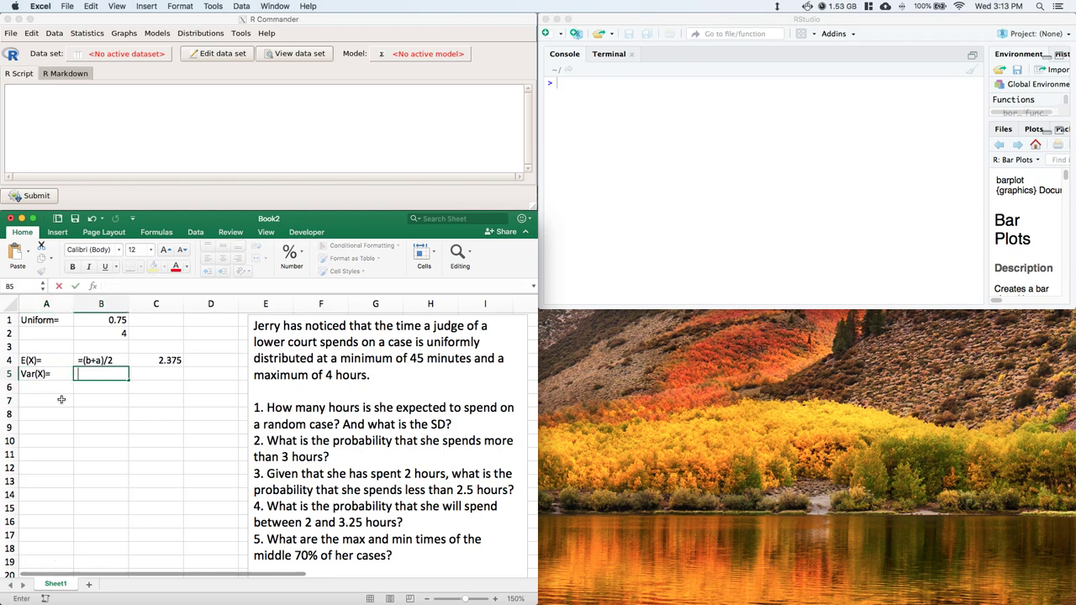
{"action": "type", "text": "=(b-a)^2/12"}
{"action": "left_click", "coordinate": [163, 361]}
Step: Calculate the variance in cell C5 with the formula =(B2-B1)^2/12
{"action": "left_click", "coordinate": [158, 375]}
{"action": "type", "text": "="}
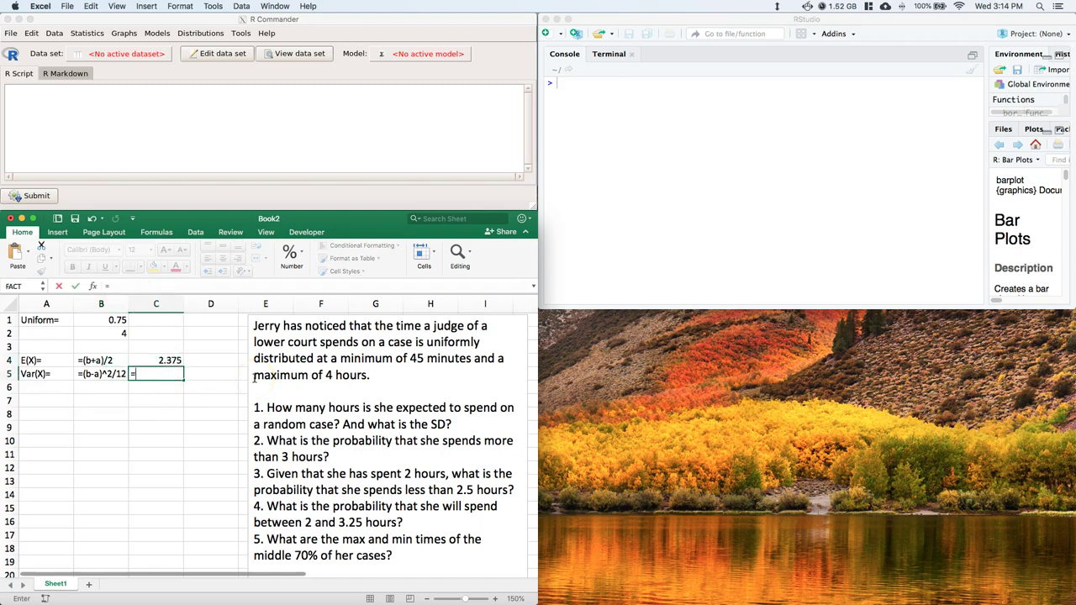
{"action": "type", "text": "("}
{"action": "left_click", "coordinate": [124, 328]}
{"action": "type", "text": "-"}
{"action": "left_click", "coordinate": [116, 321]}
{"action": "type", "text": ")^2"}
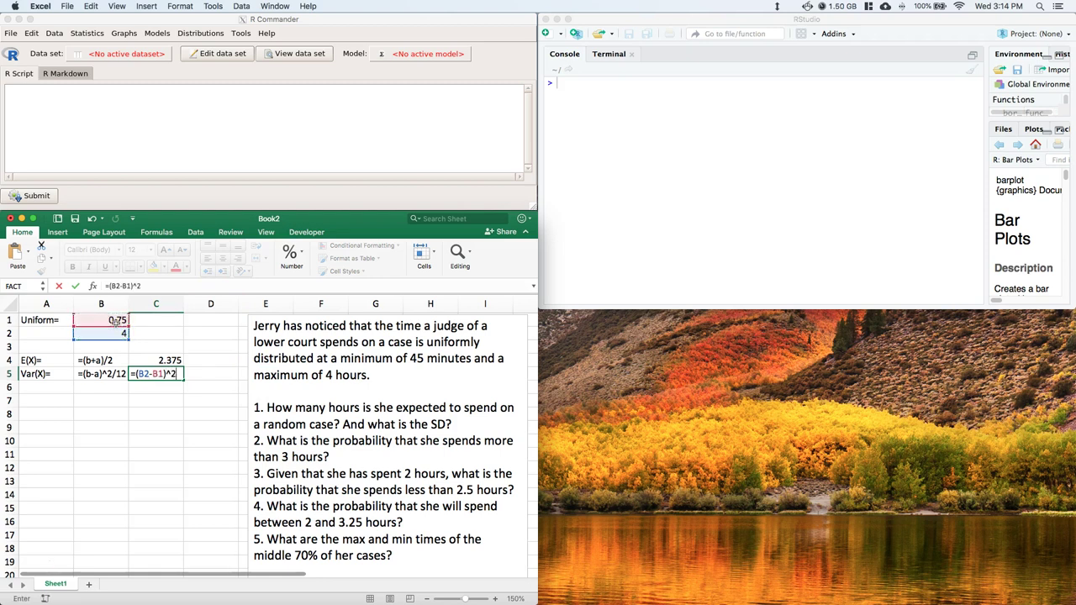
{"action": "type", "text": "/12"}
{"action": "key", "text": "Return"}
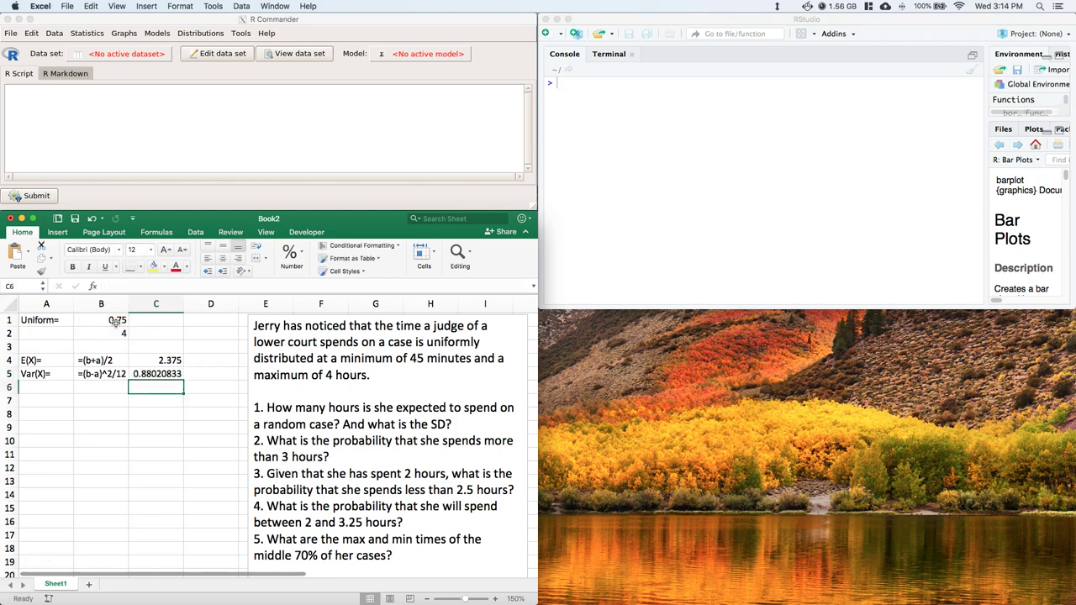
Step: Label cell A6 "SD(X)=" and calculate the standard deviation in C6 as the square root of C5
{"action": "left_click", "coordinate": [46, 387]}
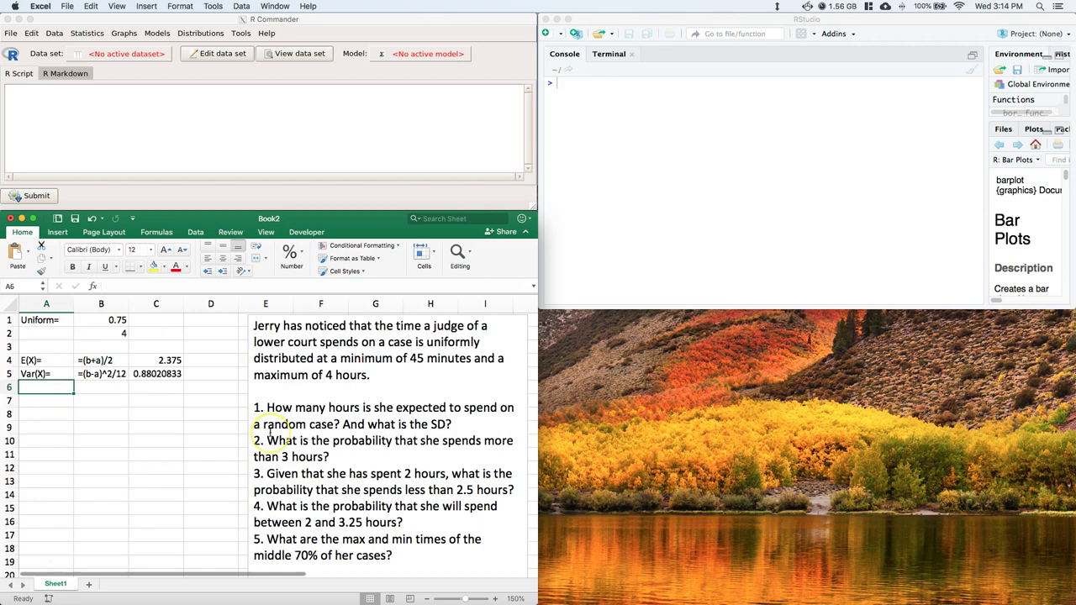
{"action": "type", "text": "SD("}
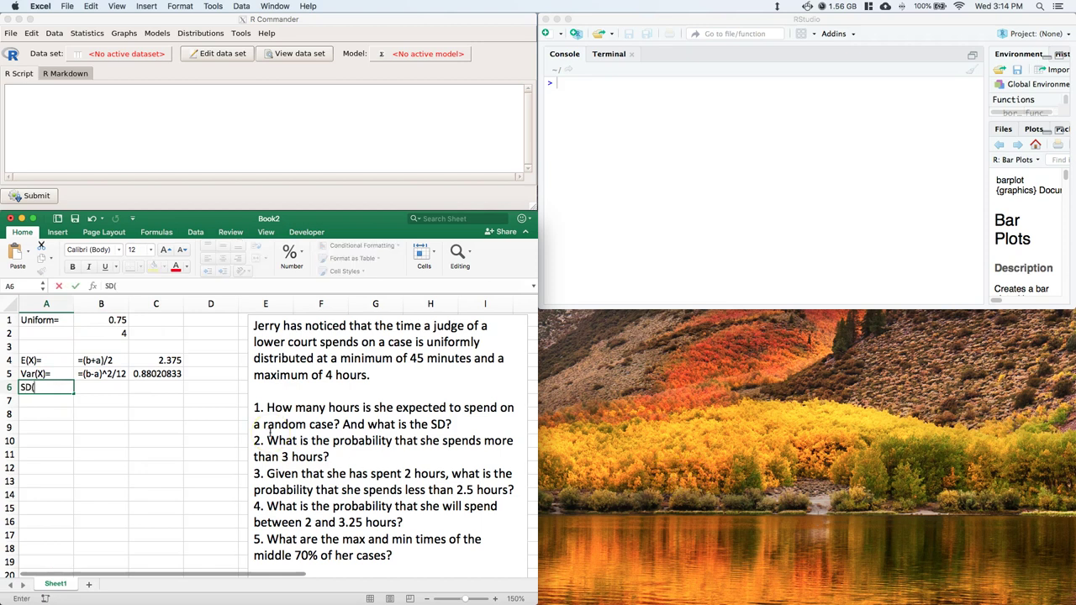
{"action": "type", "text": "X)="}
{"action": "key", "text": "Tab"}
{"action": "key", "text": "Tab"}
{"action": "type", "text": "=sqrt("}
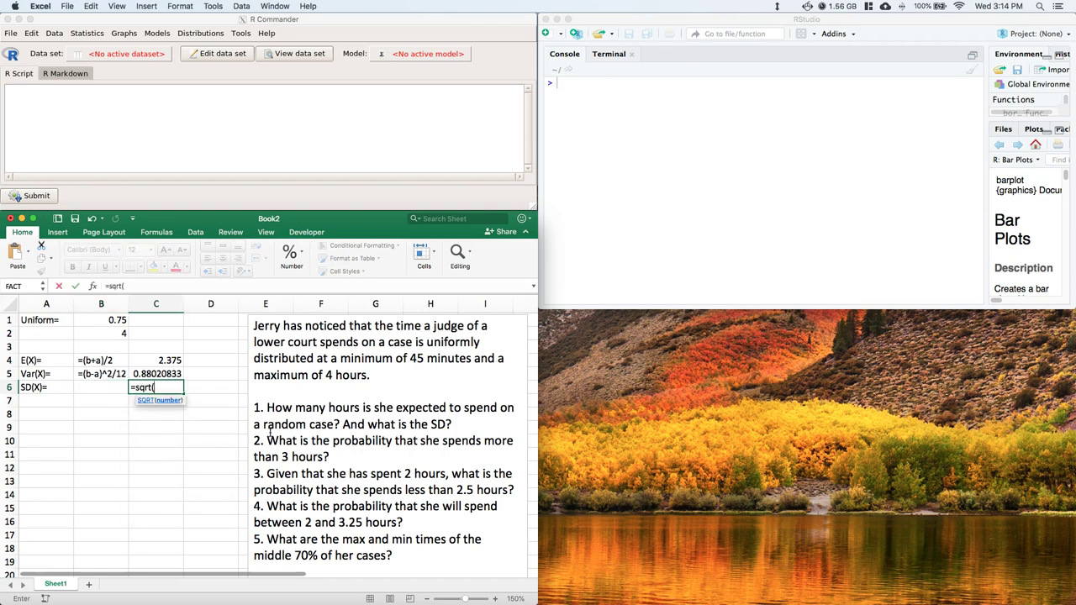
{"action": "left_click", "coordinate": [168, 373]}
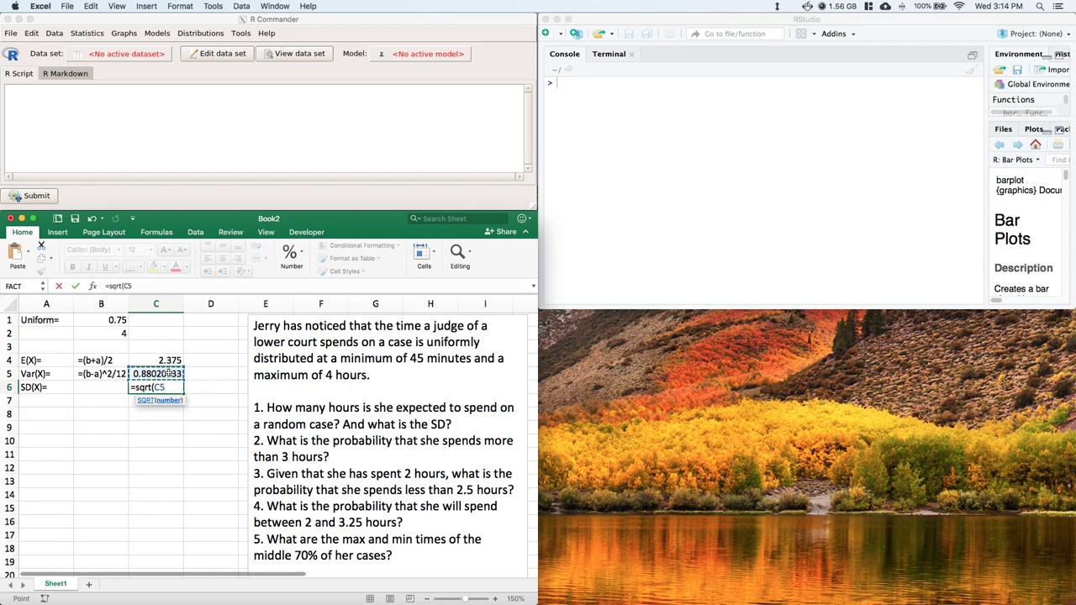
{"action": "key", "text": "Return"}
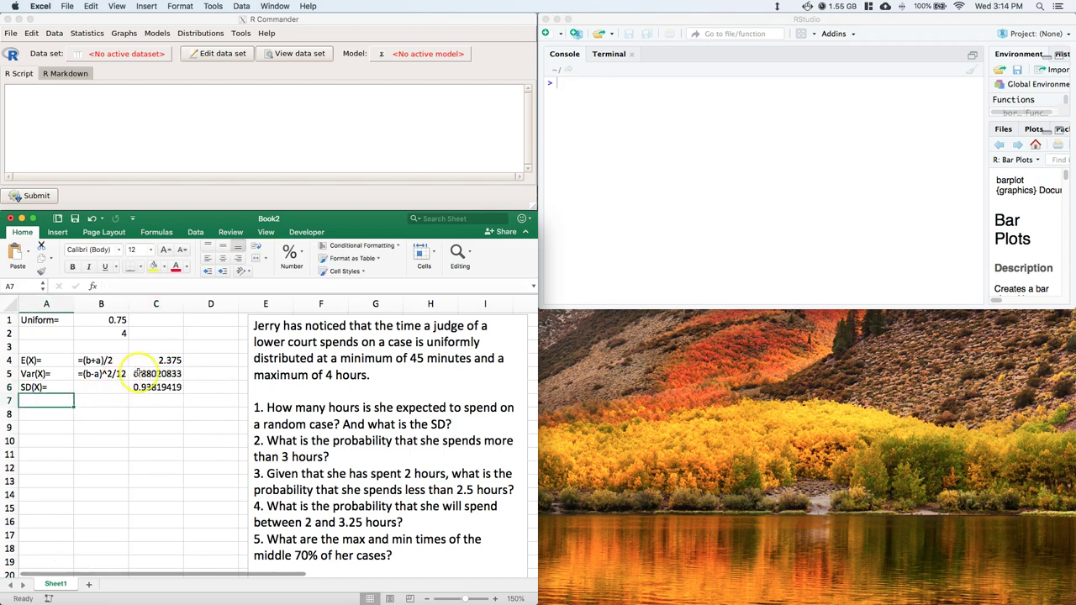
Step: Reduce the variance and standard deviation values in C5:C6 to four decimal places
{"action": "left_click_drag", "start_coordinate": [147, 373], "coordinate": [156, 388]}
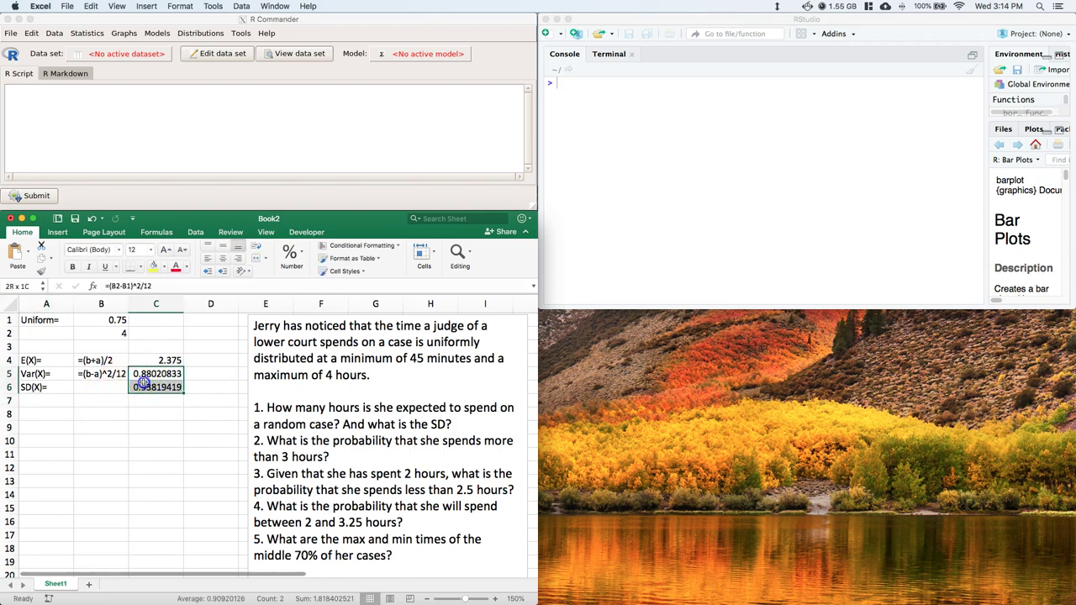
{"action": "left_click", "coordinate": [290, 254]}
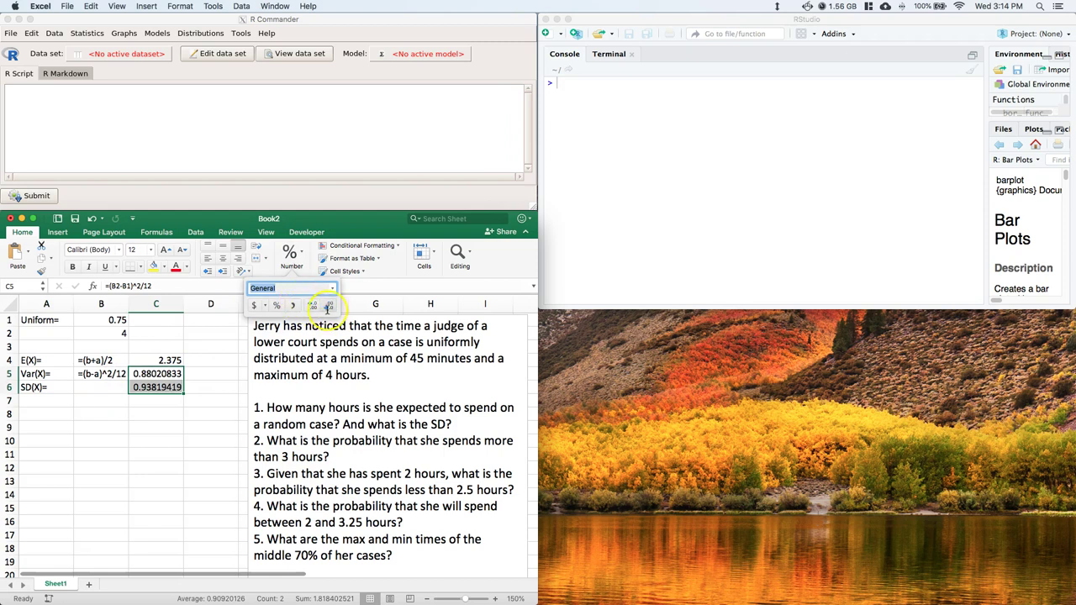
{"action": "left_click", "coordinate": [329, 305]}
{"action": "left_click", "coordinate": [328, 305]}
{"action": "left_click", "coordinate": [328, 305]}
{"action": "left_click", "coordinate": [328, 305]}
{"action": "left_click", "coordinate": [130, 505]}
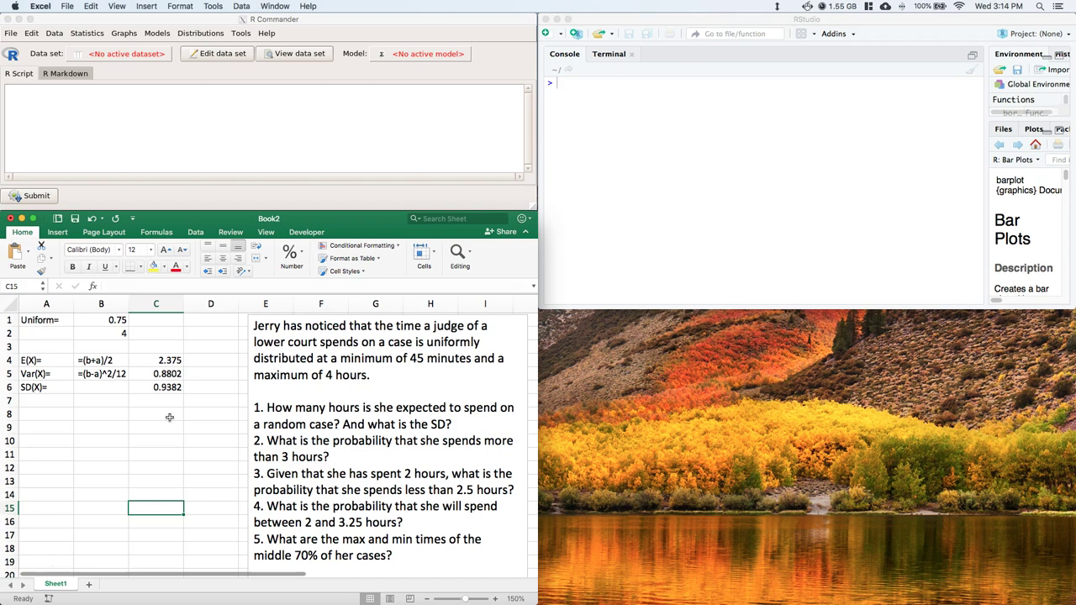
Step: Label cell A8 "P(3<X<4)=" for question 2 and write the partial formula text =(range)* in B8
{"action": "left_click", "coordinate": [45, 411]}
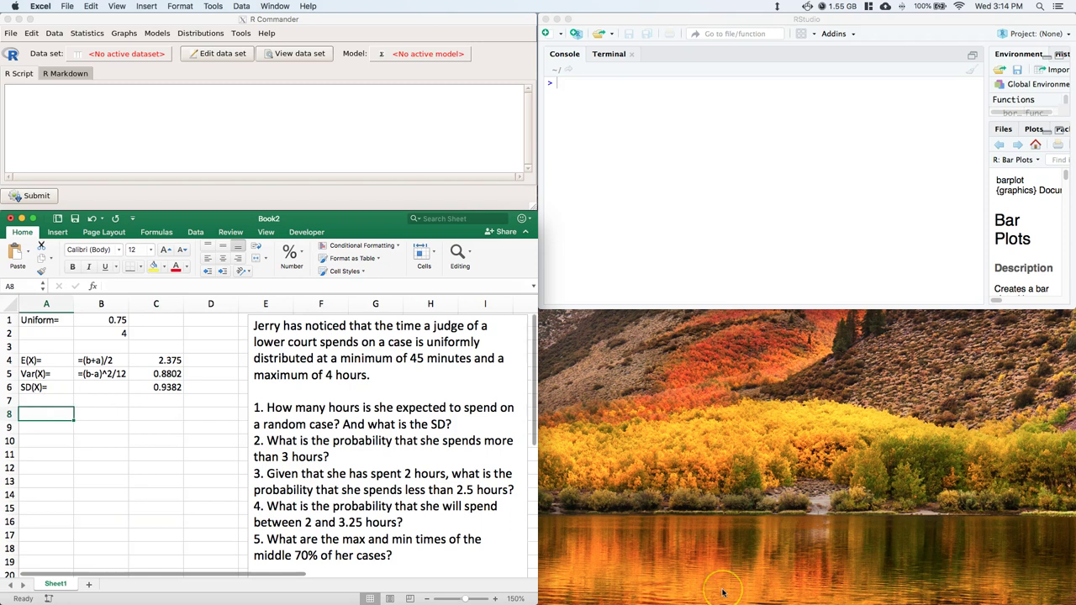
{"action": "type", "text": "P("}
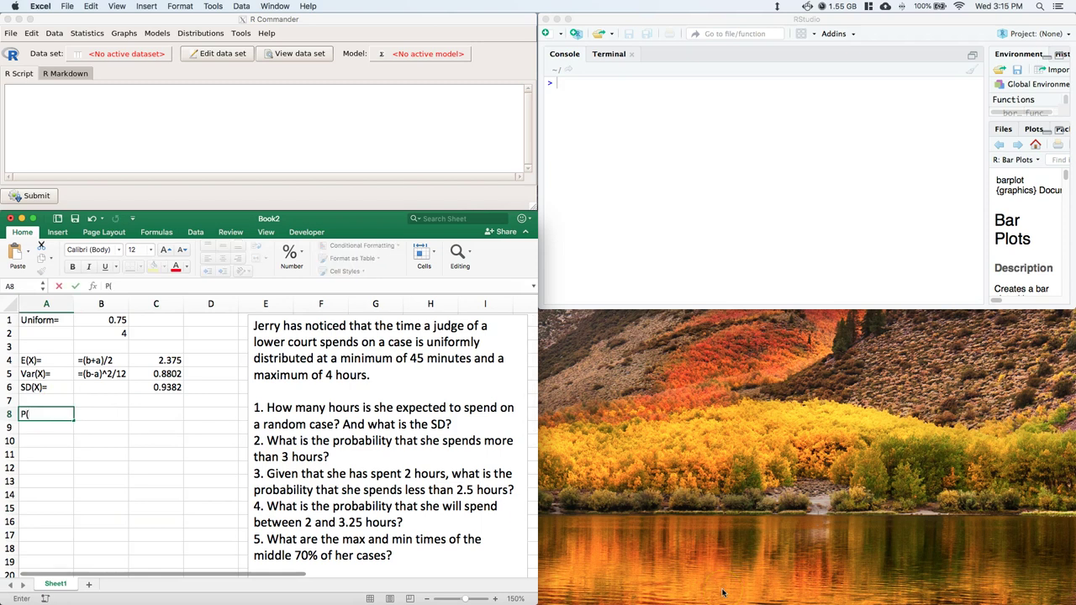
{"action": "type", "text": "3<X<4)="}
{"action": "key", "text": "Tab"}
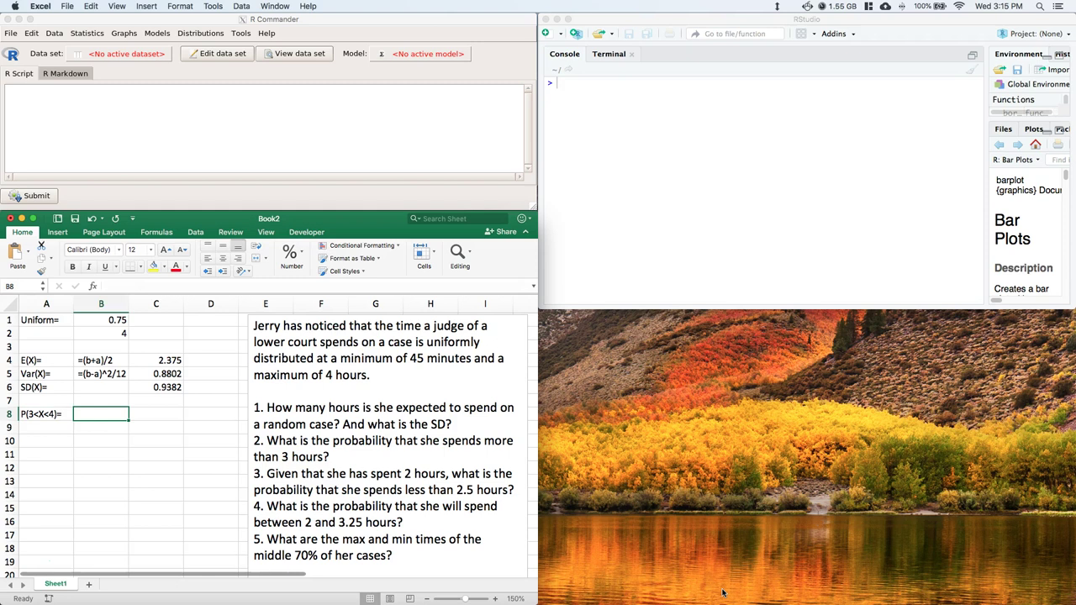
{"action": "type", "text": "="}
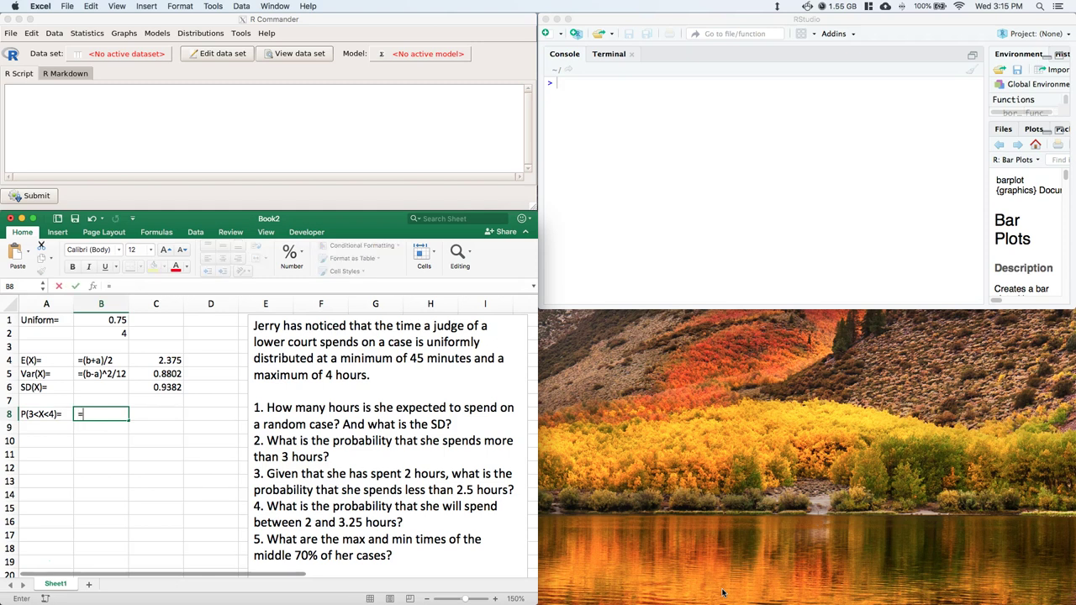
{"action": "type", "text": "("}
{"action": "type", "text": "range)*"}
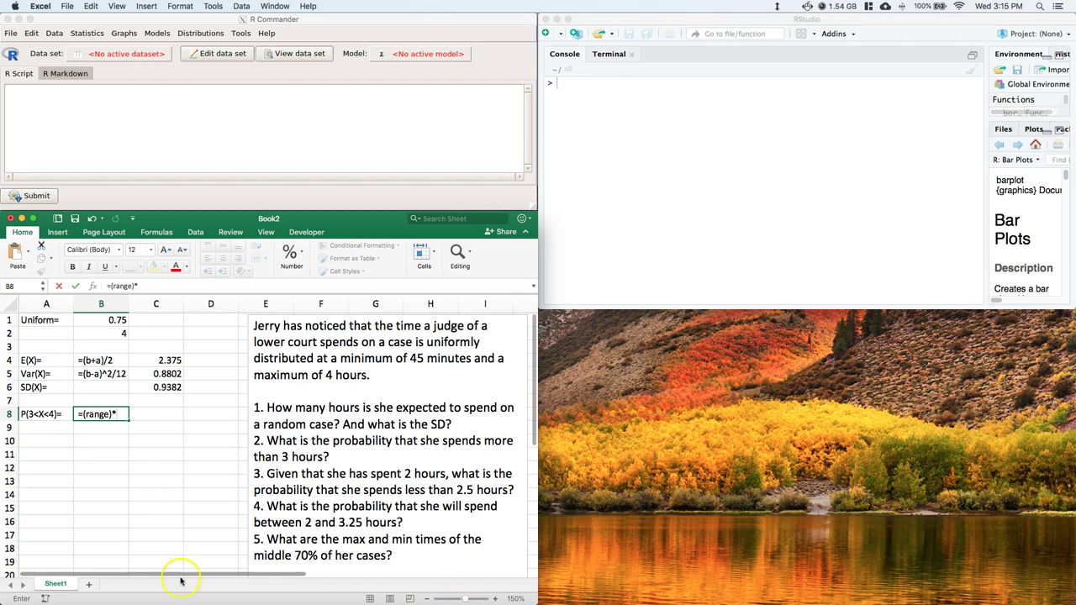
{"action": "key", "text": "Return"}
Step: Move the block A4:C8 down one row to A5:C9
{"action": "left_click", "coordinate": [40, 455]}
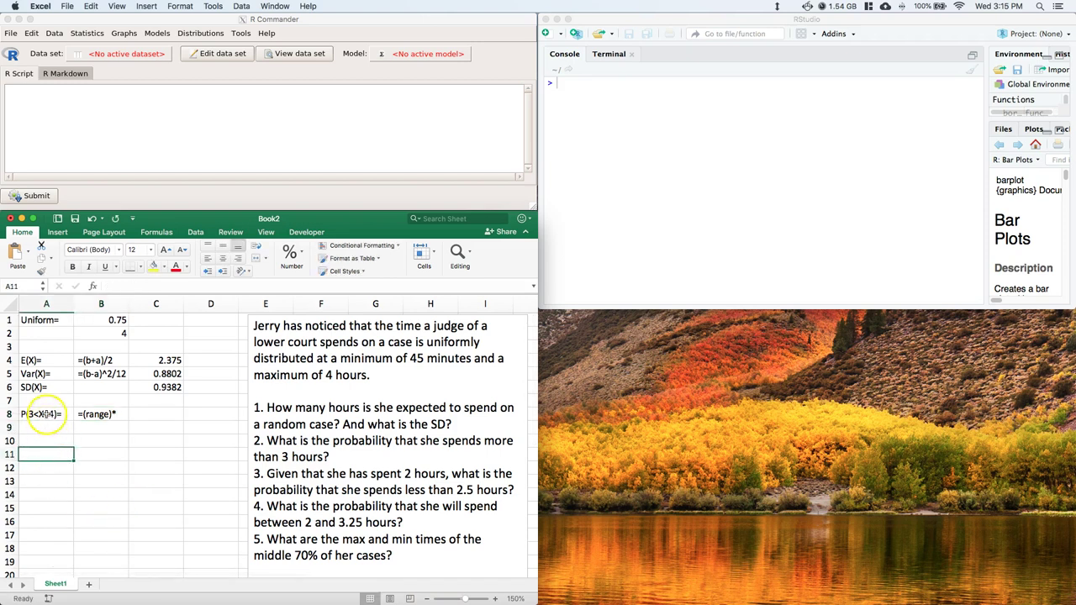
{"action": "mouse_move", "coordinate": [38, 360]}
{"action": "left_mouse_down"}
{"action": "mouse_move", "coordinate": [101, 374]}
{"action": "mouse_move", "coordinate": [151, 408]}
{"action": "mouse_move", "coordinate": [140, 420]}
{"action": "left_mouse_up"}
{"action": "left_click_drag", "start_coordinate": [141, 432], "coordinate": [141, 434]}
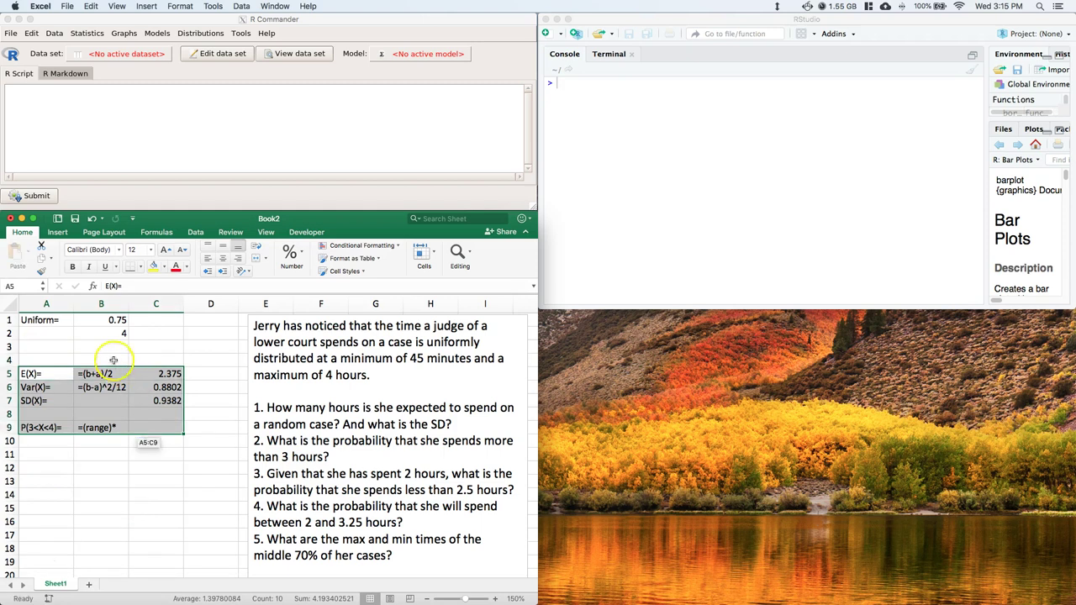
Step: Label cell A3 "PDF=" and write the density formula text =1/(b-a) in B3
{"action": "left_click", "coordinate": [93, 347]}
{"action": "left_click", "coordinate": [43, 348]}
{"action": "left_click", "coordinate": [91, 347]}
{"action": "left_click", "coordinate": [38, 346]}
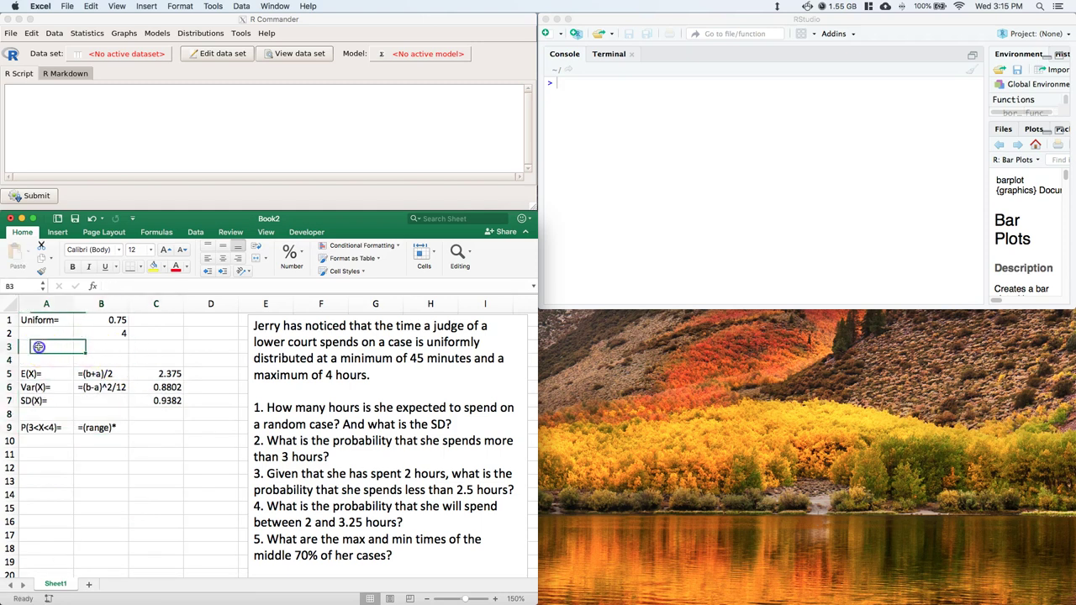
{"action": "type", "text": "P"}
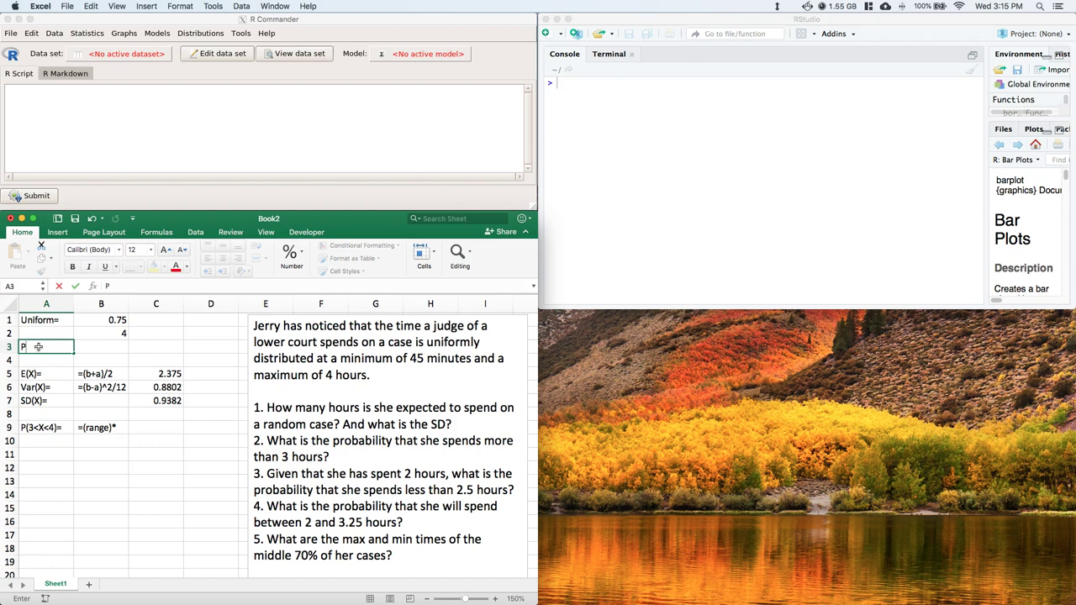
{"action": "type", "text": "DF="}
{"action": "key", "text": "Tab"}
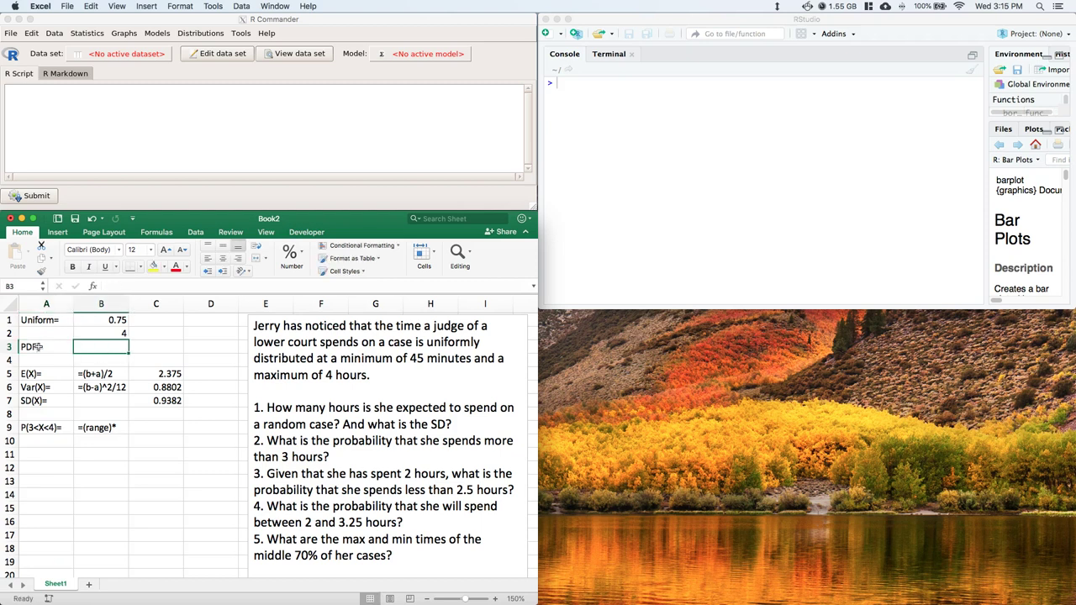
{"action": "type", "text": "=1/(b-a)"}
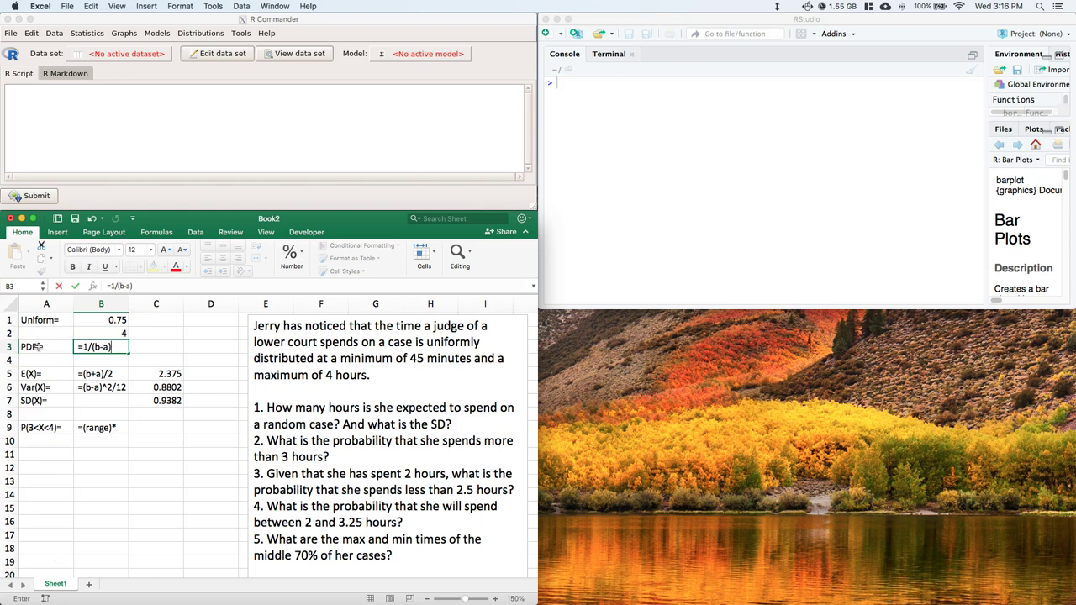
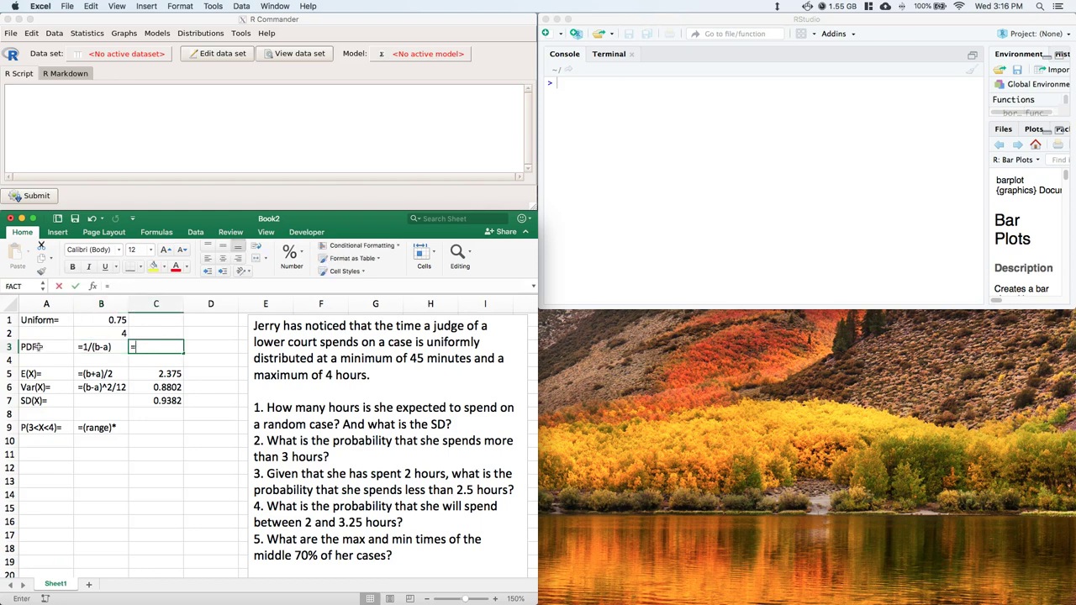
Step: Calculate the density in C3 with the formula =1/(B2-B1)
{"action": "type", "text": "1.("}
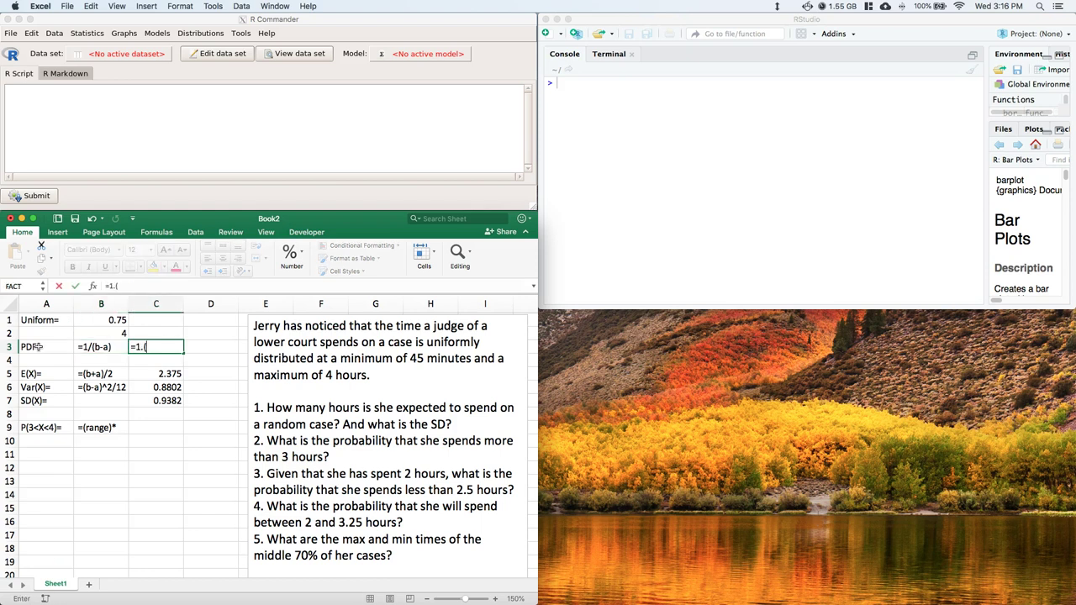
{"action": "left_click", "coordinate": [103, 334]}
{"action": "type", "text": "-"}
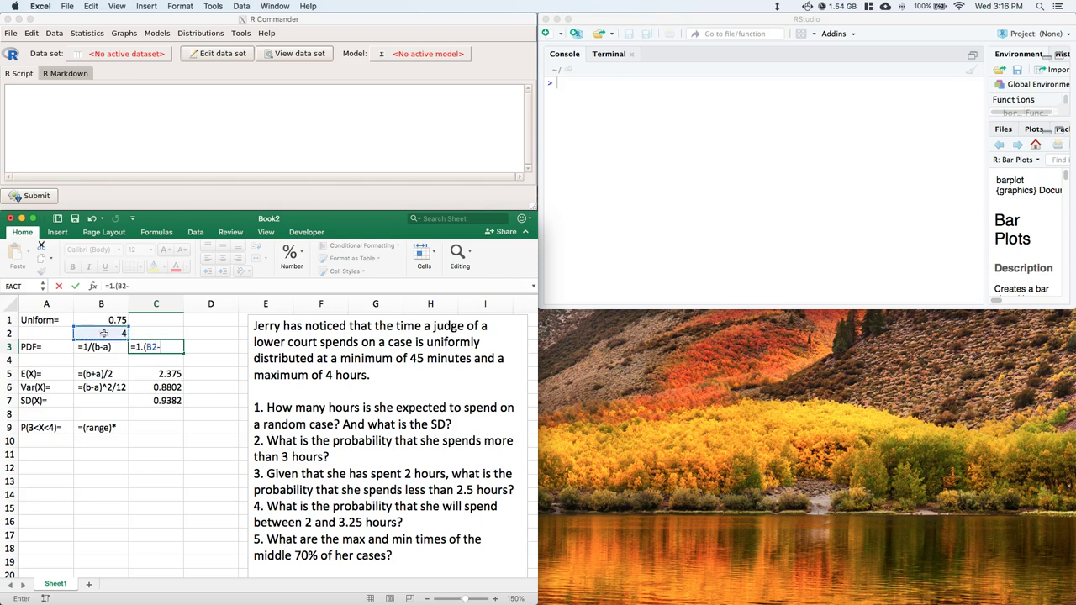
{"action": "left_click", "coordinate": [103, 320]}
{"action": "type", "text": ")"}
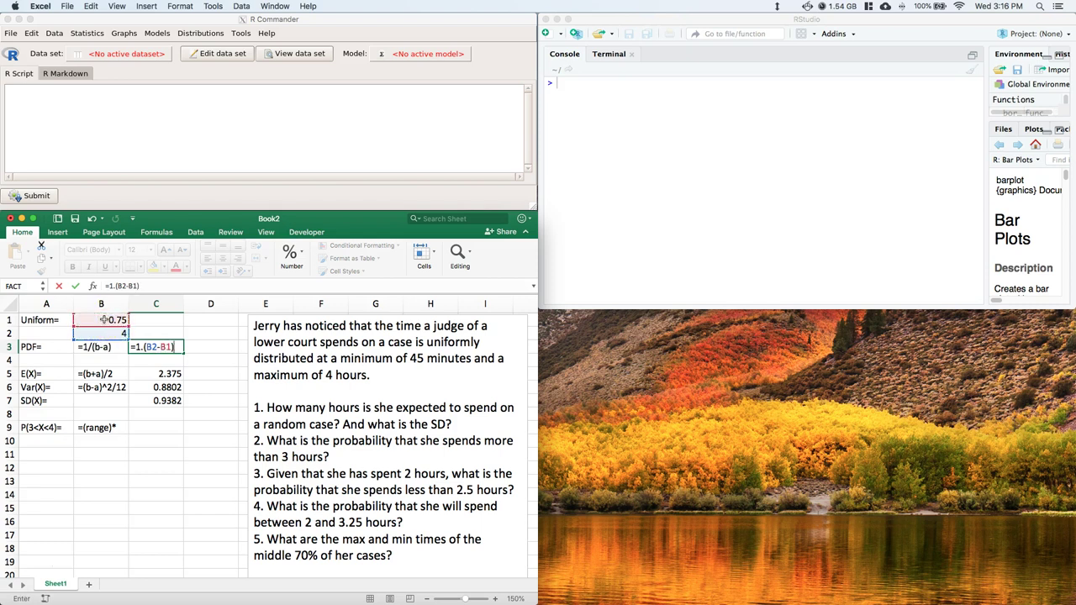
{"action": "left_click", "coordinate": [143, 346]}
{"action": "key", "text": "BackSpace"}
{"action": "type", "text": "/"}
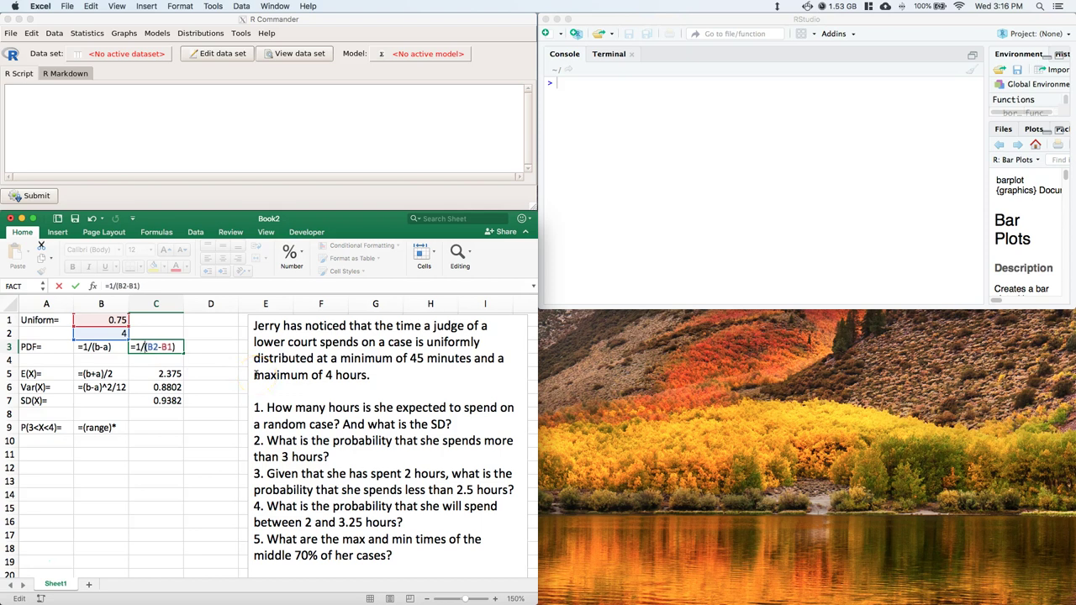
{"action": "key", "text": "Return"}
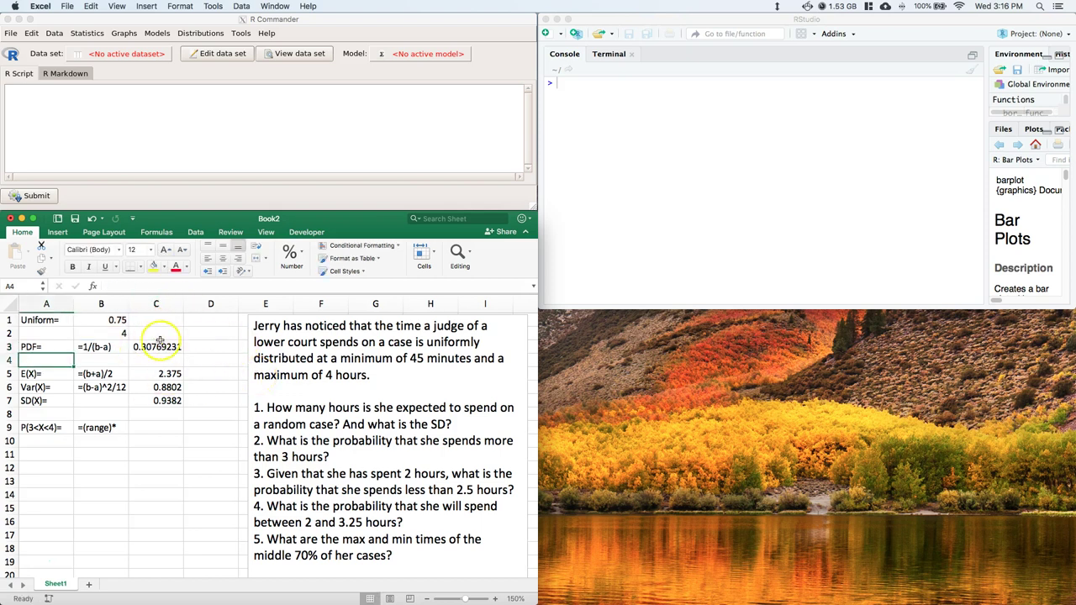
Step: Complete the formula text in B9 so it reads =(range)*1/(b-a)
{"action": "left_click", "coordinate": [122, 426]}
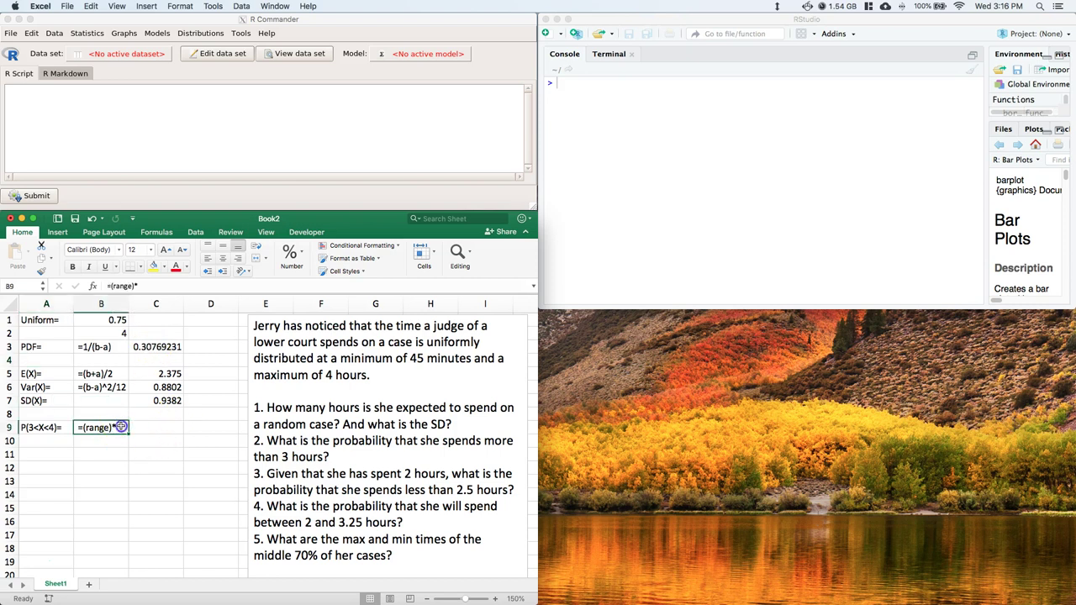
{"action": "double_click", "coordinate": [122, 426]}
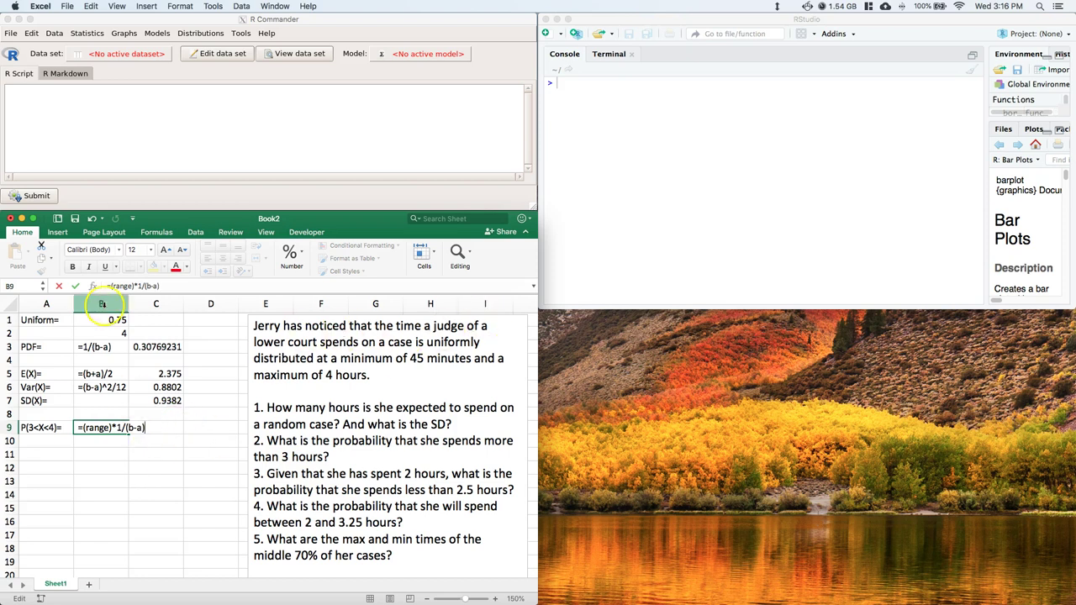
{"action": "left_click", "coordinate": [192, 427]}
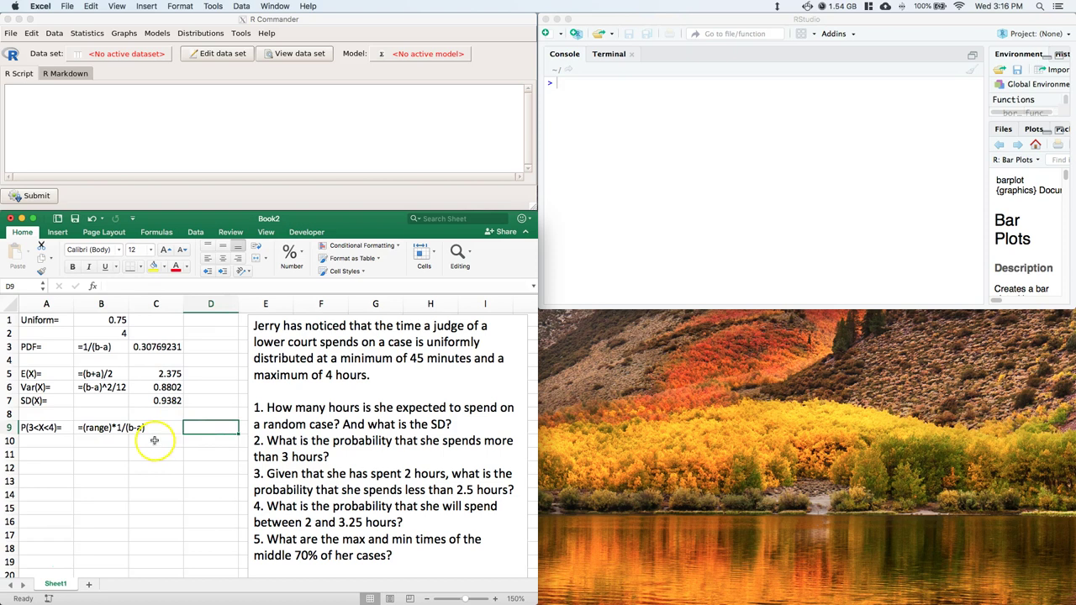
Step: Calculate the probability of spending more than 3 hours in C10 with the formula =(4-3)*C3
{"action": "left_click", "coordinate": [155, 440]}
{"action": "type", "text": "="}
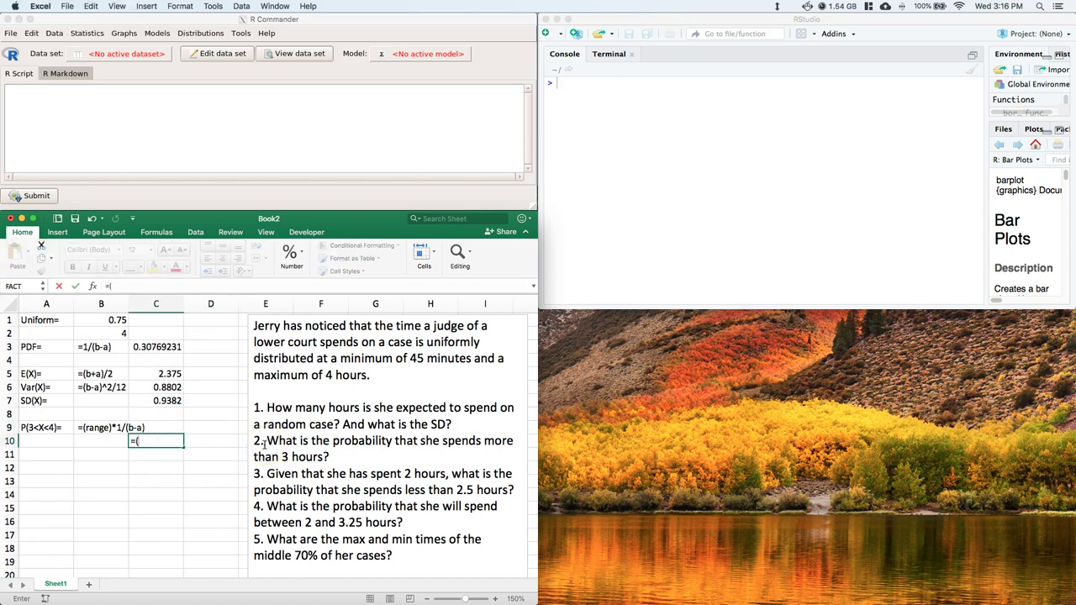
{"action": "type", "text": "(4-3)*"}
{"action": "left_click", "coordinate": [158, 346]}
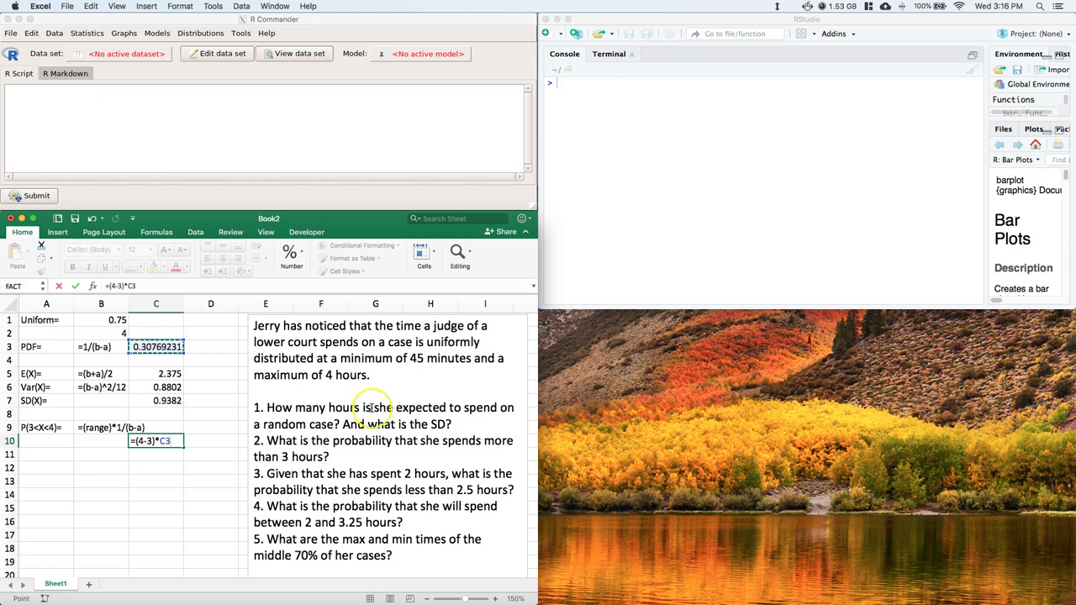
{"action": "key", "text": "Return"}
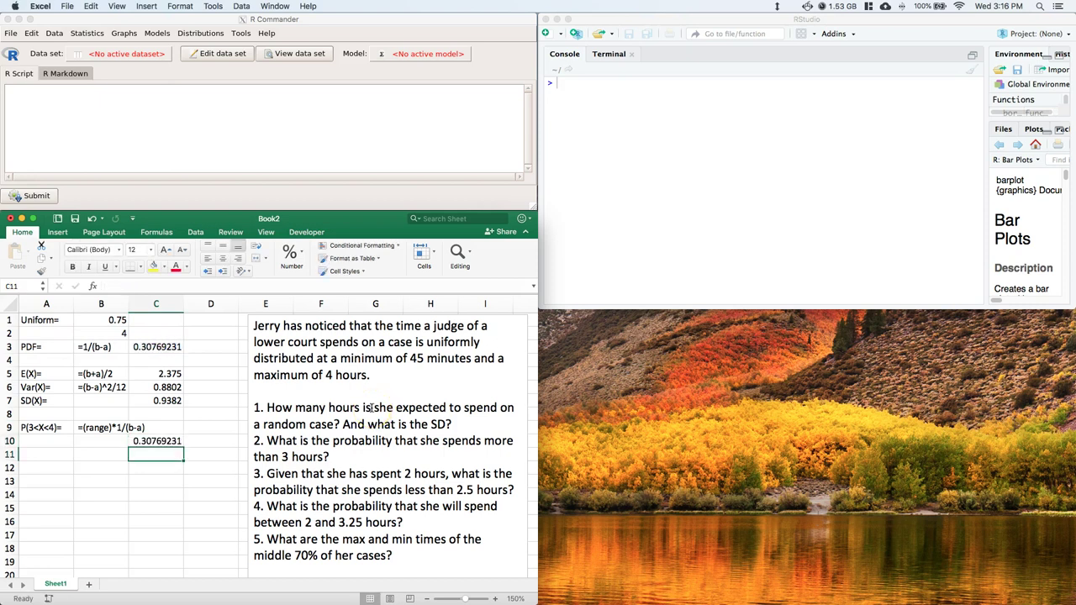
Step: Reduce the probability in C10 to four decimal places
{"action": "left_click", "coordinate": [142, 439]}
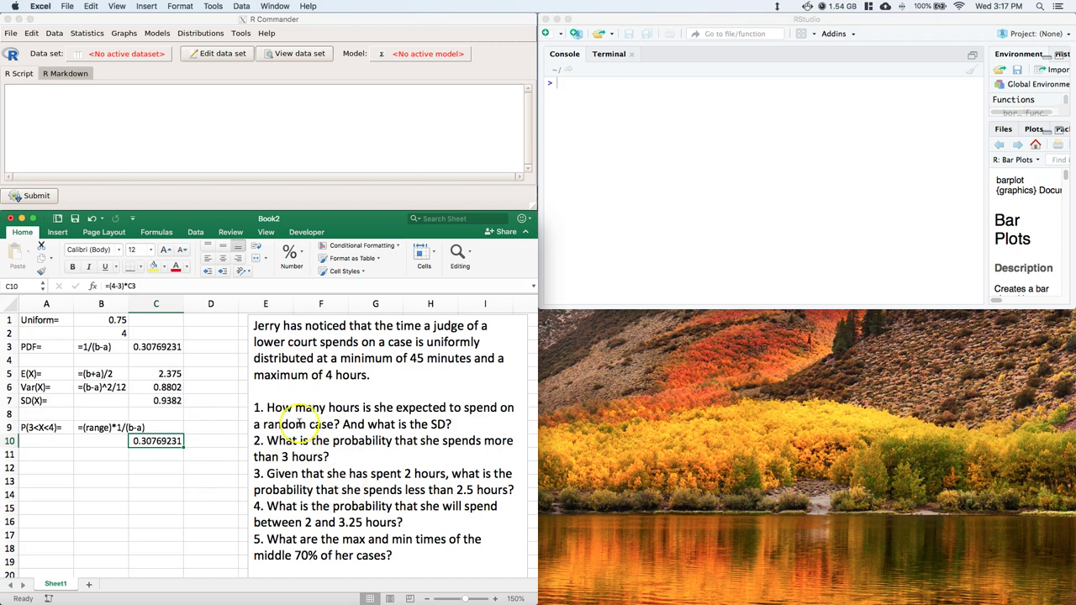
{"action": "left_click", "coordinate": [305, 254]}
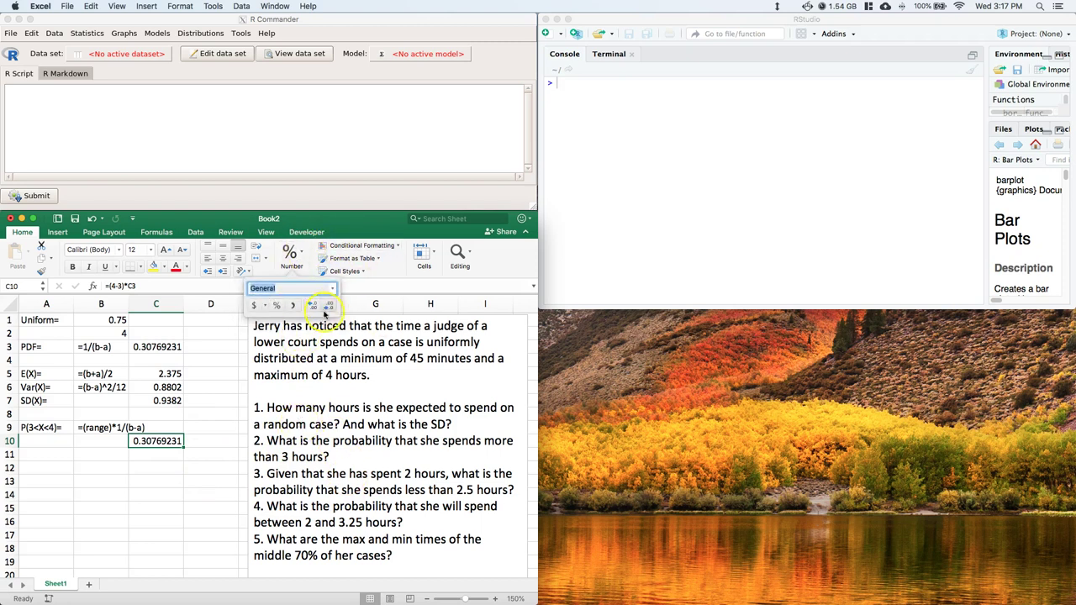
{"action": "left_click", "coordinate": [328, 304]}
{"action": "left_click", "coordinate": [329, 305]}
{"action": "left_click", "coordinate": [328, 304]}
{"action": "left_click", "coordinate": [329, 304]}
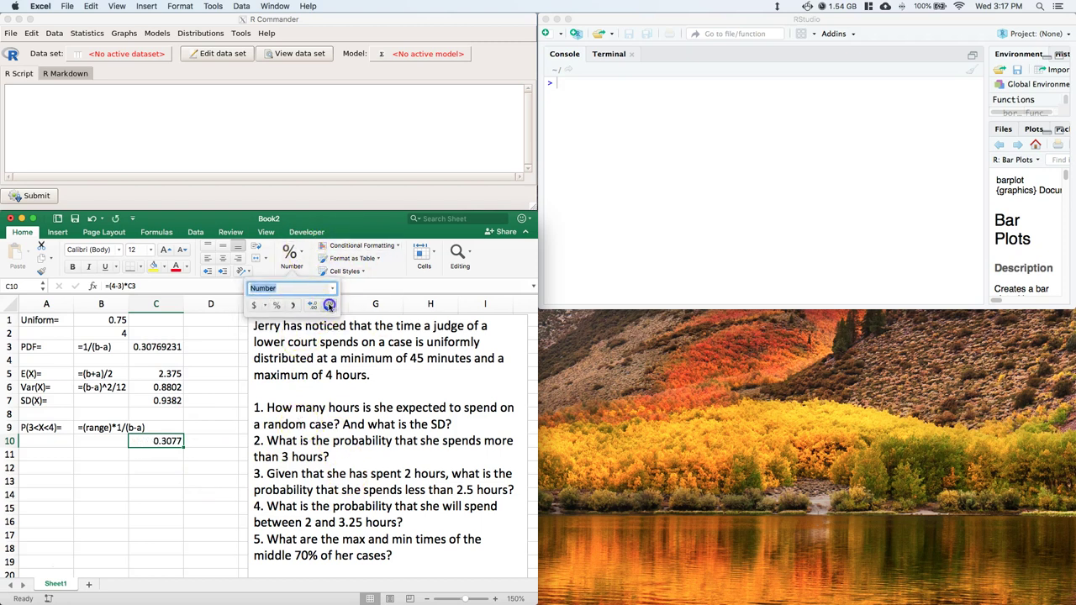
{"action": "left_click", "coordinate": [201, 455]}
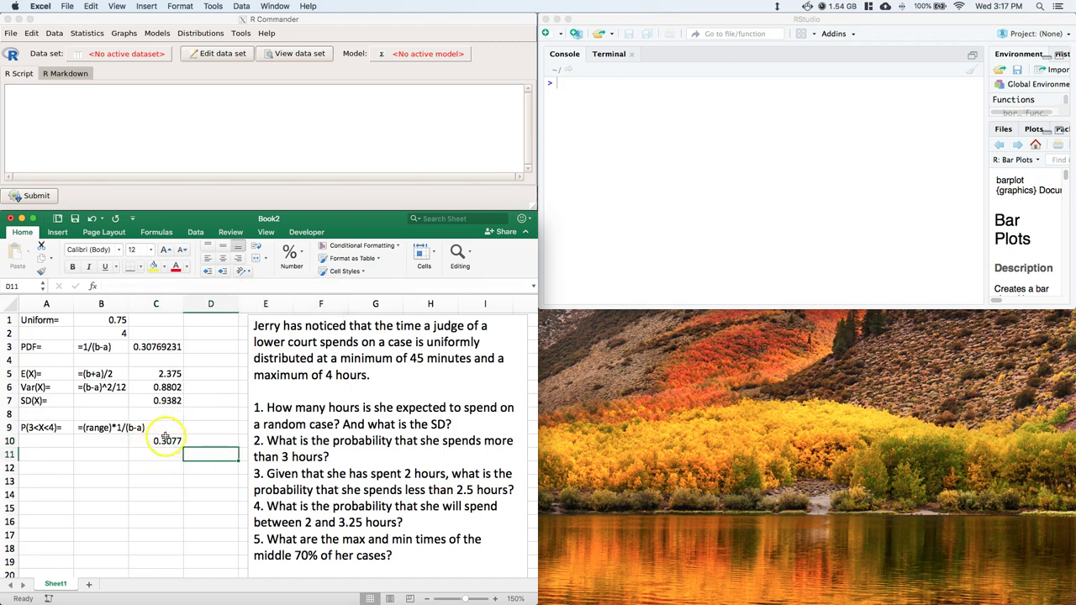
Step: In R Commander, compute the lower-tail uniform probability for value 3 with minimum 0.75 and maximum 4, and switch to the RStudio console
{"action": "left_click", "coordinate": [243, 131]}
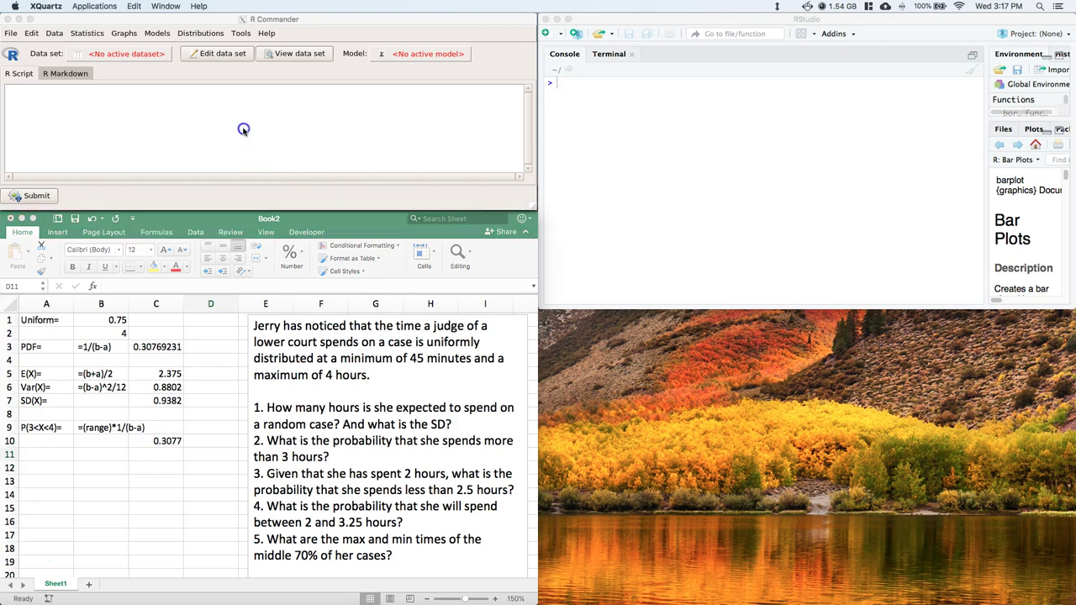
{"action": "left_click", "coordinate": [200, 36]}
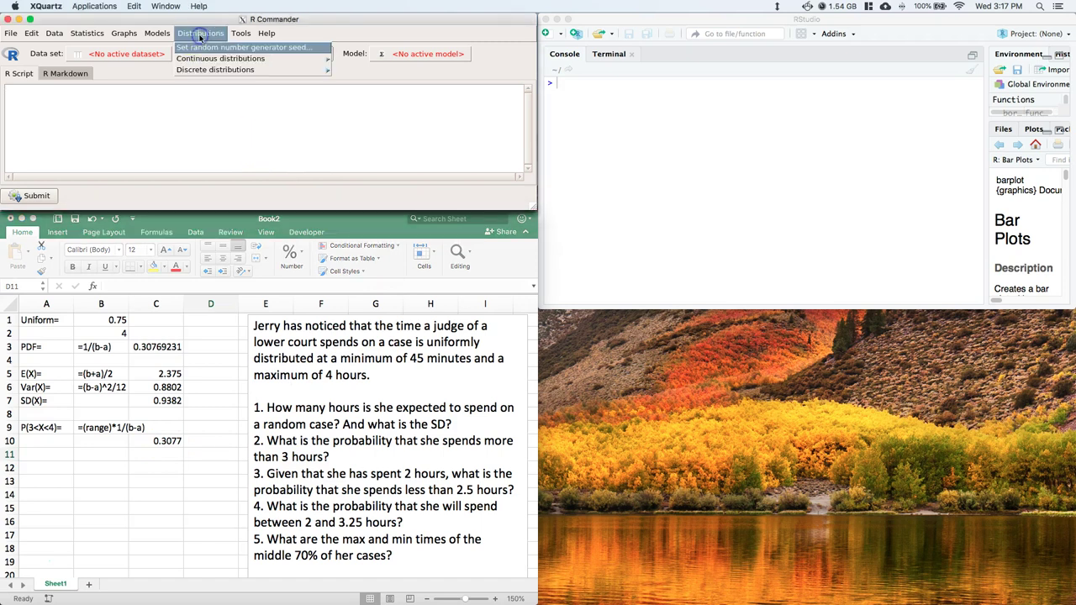
{"action": "left_click", "coordinate": [229, 59]}
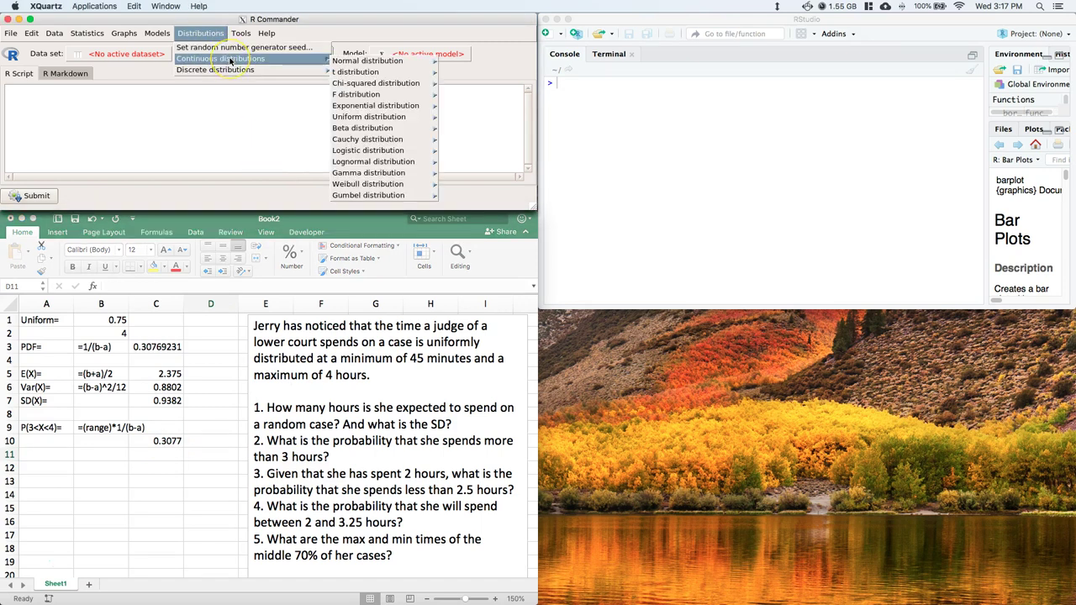
{"action": "left_click", "coordinate": [357, 117]}
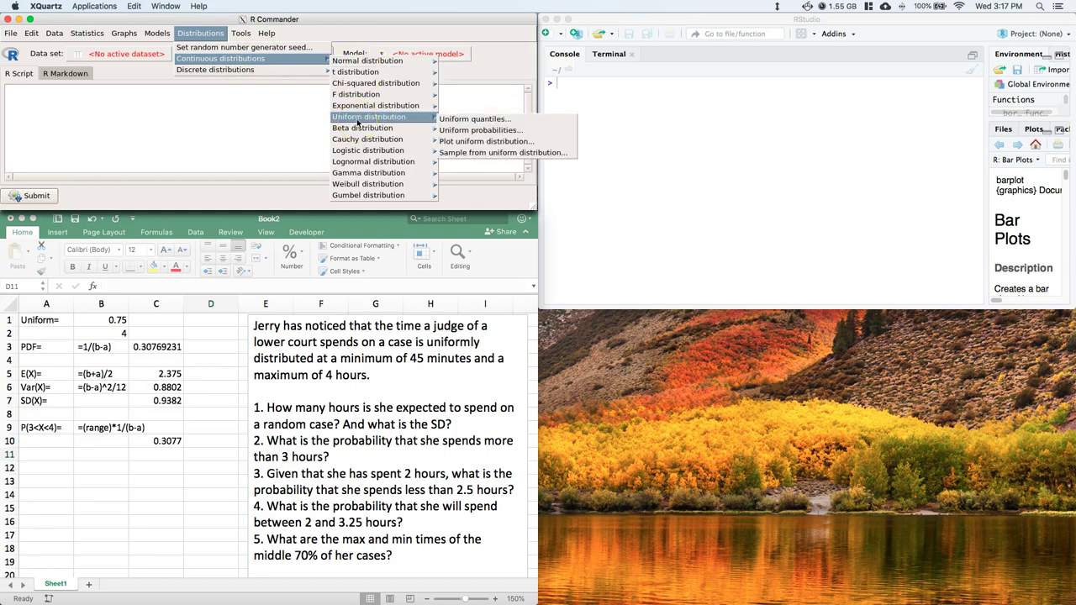
{"action": "left_click", "coordinate": [479, 130]}
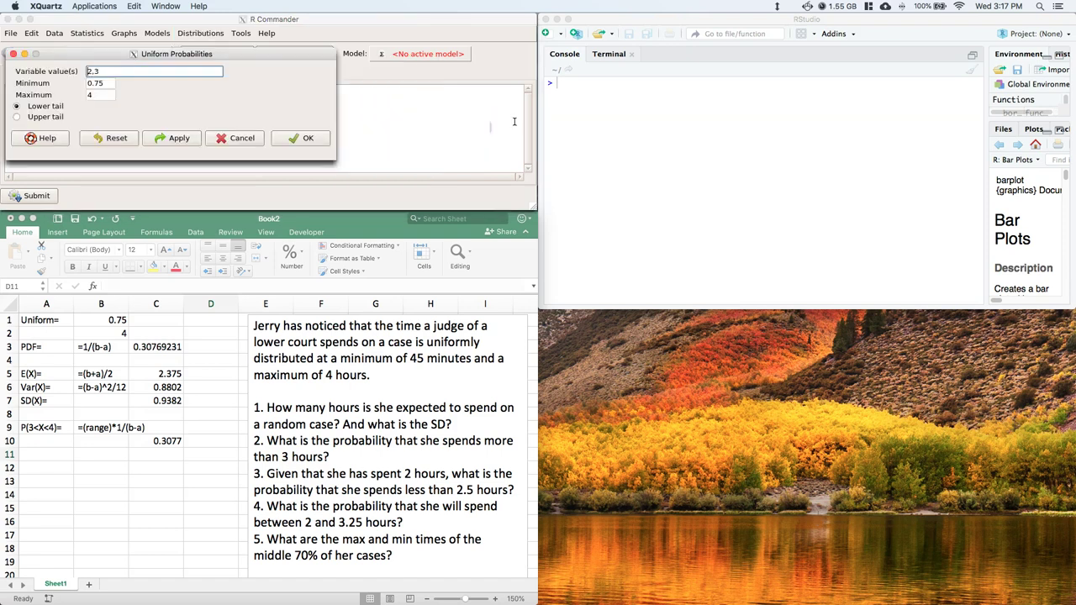
{"action": "left_click", "coordinate": [114, 74]}
{"action": "left_click_drag", "start_coordinate": [113, 74], "coordinate": [77, 74]}
{"action": "key", "text": "BackSpace"}
{"action": "left_click", "coordinate": [295, 138]}
{"action": "left_click", "coordinate": [613, 137]}
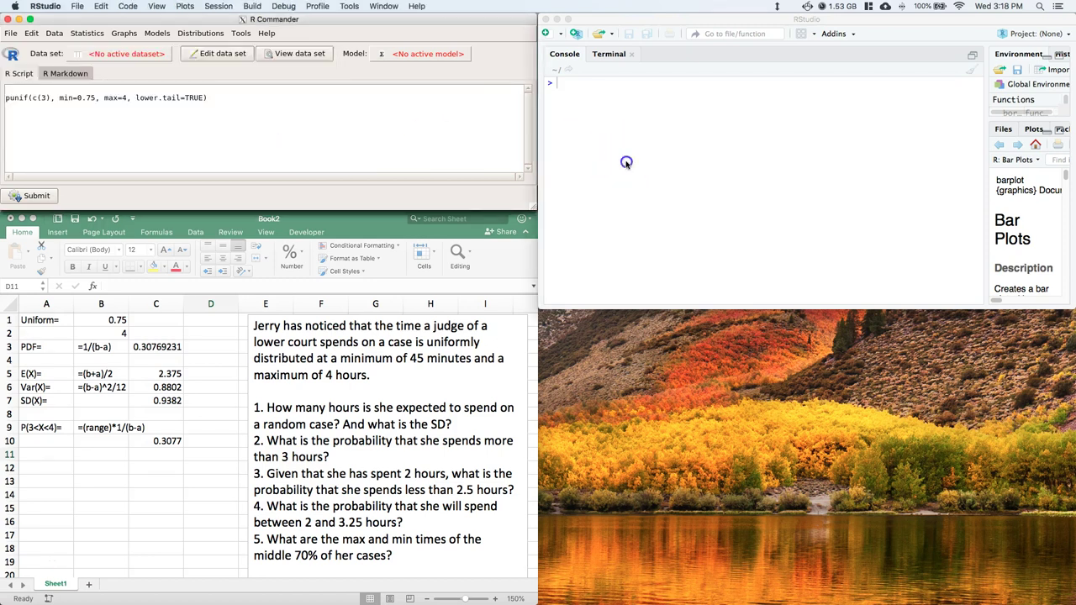
{"action": "left_click", "coordinate": [565, 120]}
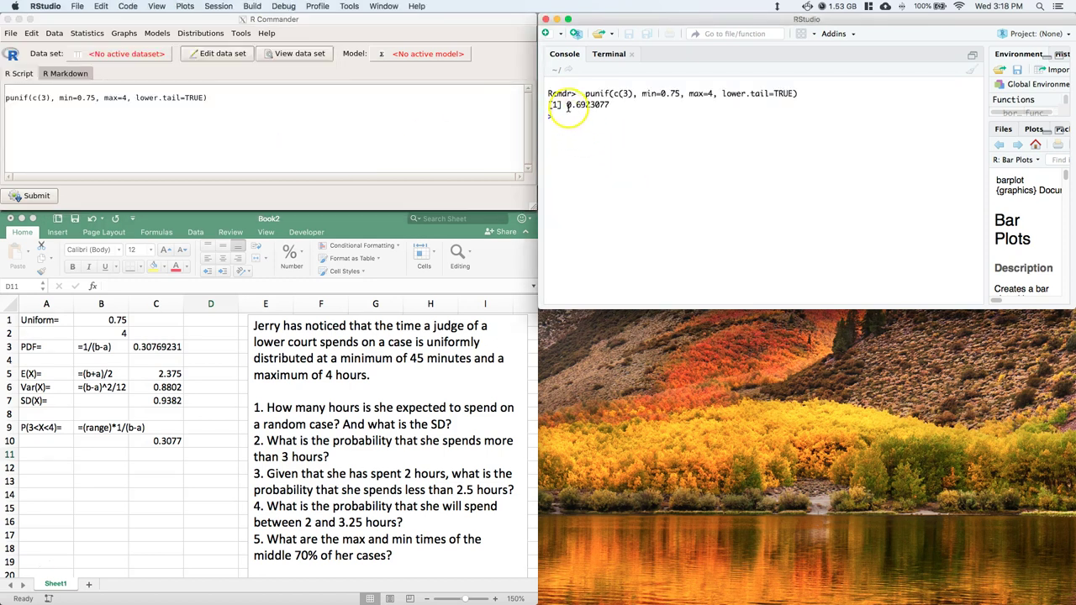
Step: Calculate the upper-tail probability in the RStudio console by running 1-0.6923077
{"action": "left_click_drag", "start_coordinate": [565, 104], "coordinate": [634, 120]}
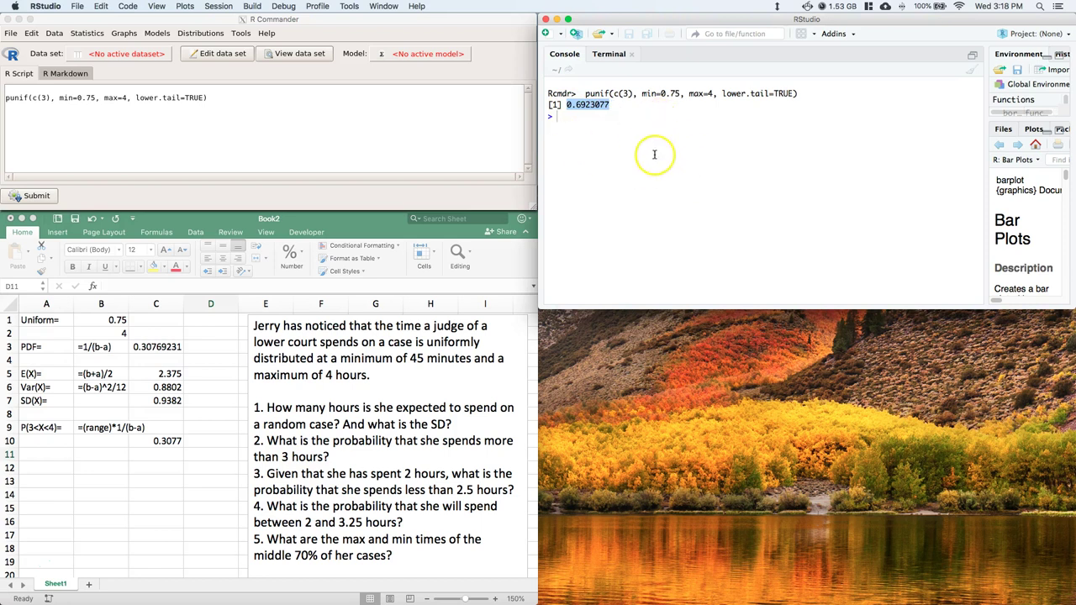
{"action": "left_click", "coordinate": [580, 116]}
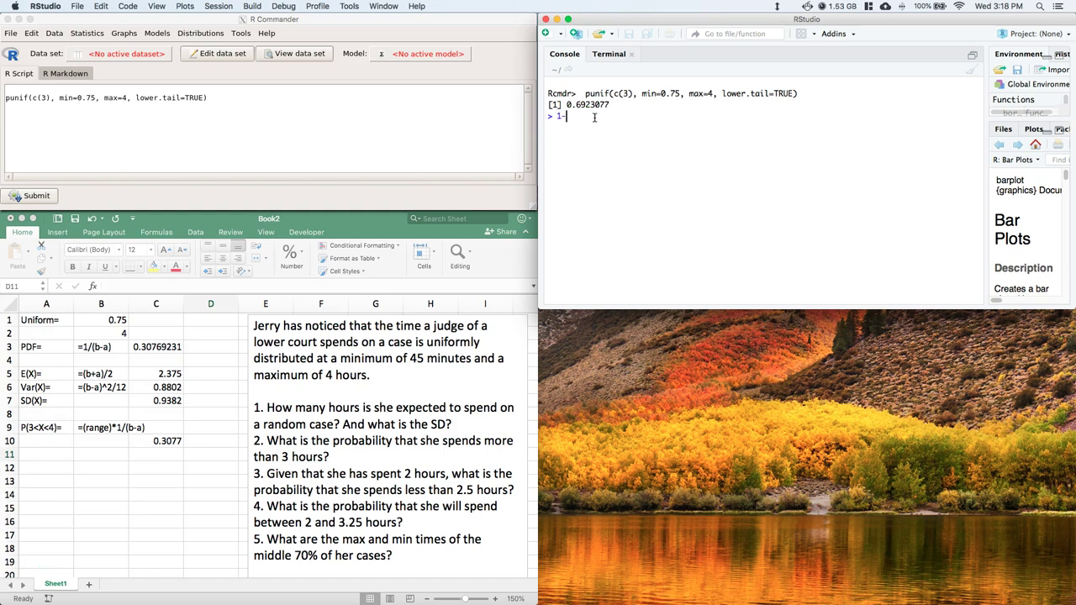
{"action": "left_click_drag", "start_coordinate": [611, 105], "coordinate": [572, 116]}
{"action": "key", "text": "Return"}
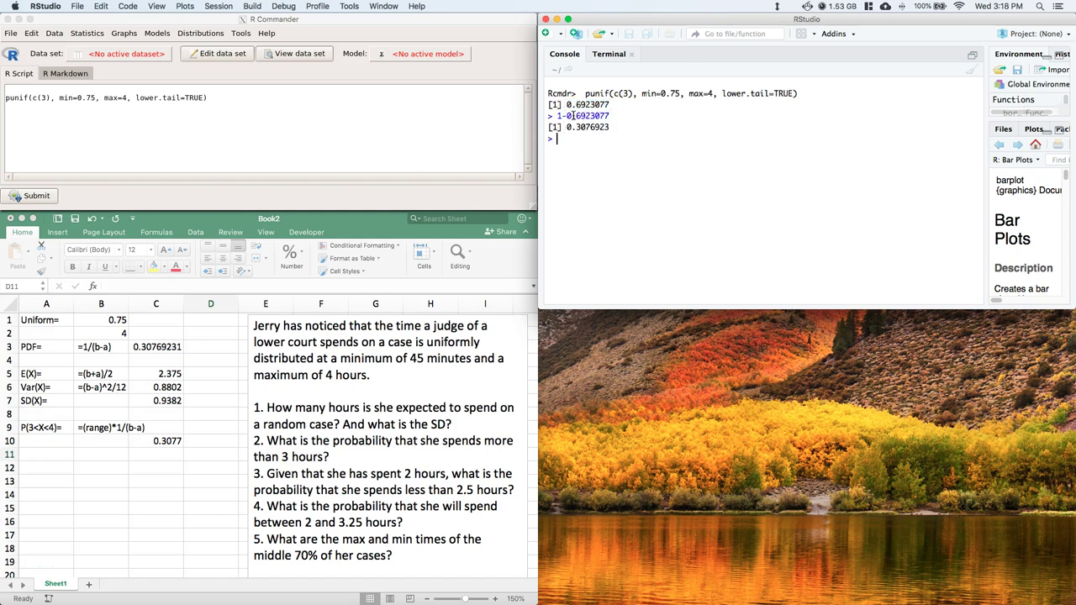
Step: Copy the upper-tail result from the console into cell C11 of the Excel sheet
{"action": "left_click_drag", "start_coordinate": [611, 127], "coordinate": [563, 131]}
{"action": "key", "text": "super+c"}
{"action": "left_click", "coordinate": [155, 455]}
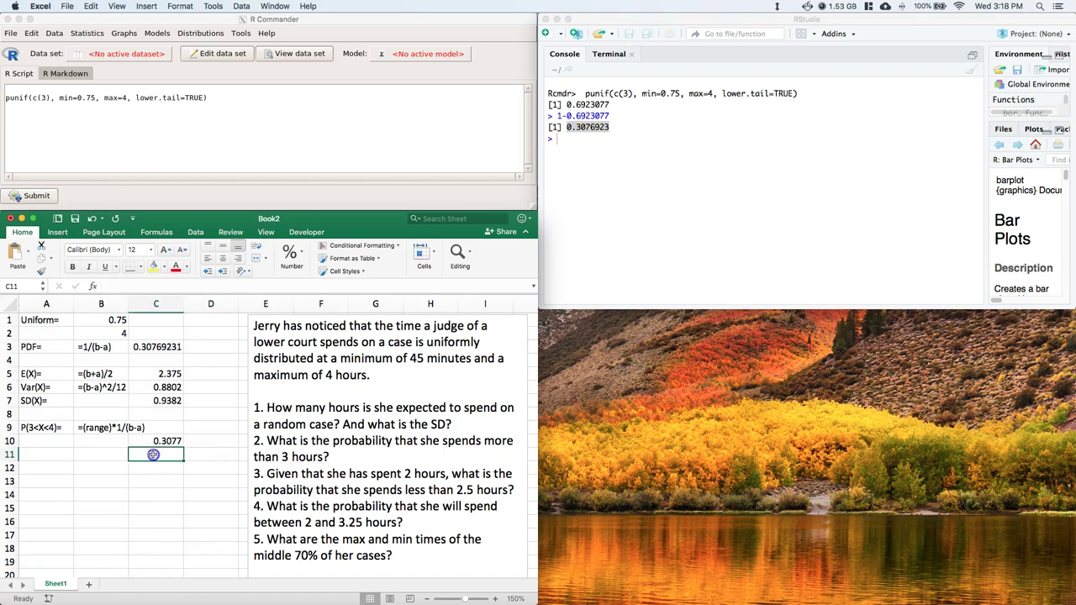
{"action": "key", "text": "super+v"}
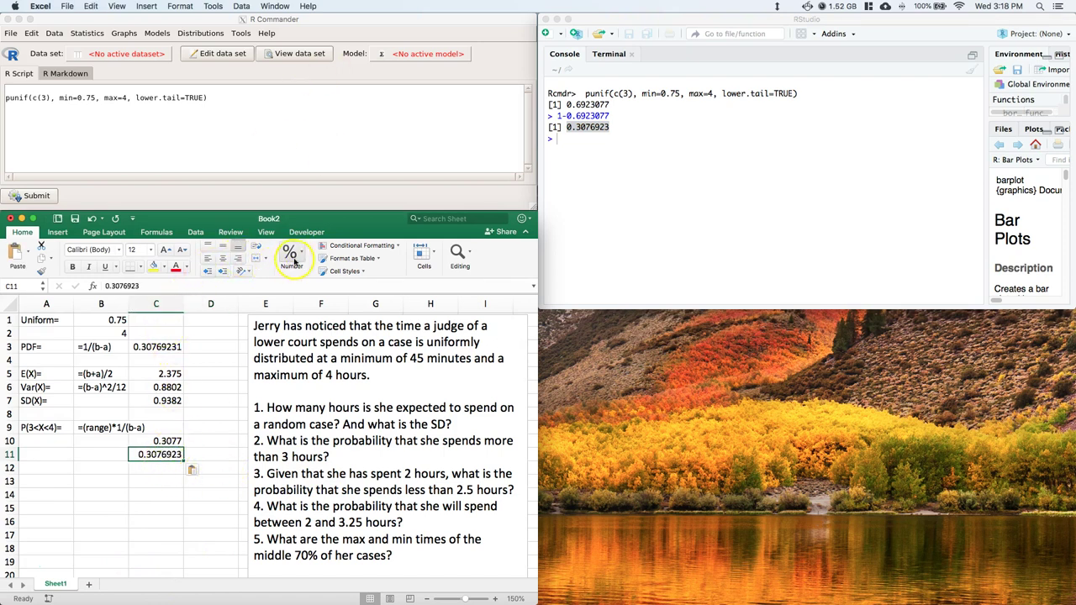
Step: Reduce the value in C11 to four decimal places and select C10:C11 to compare the two answers
{"action": "left_click", "coordinate": [296, 255]}
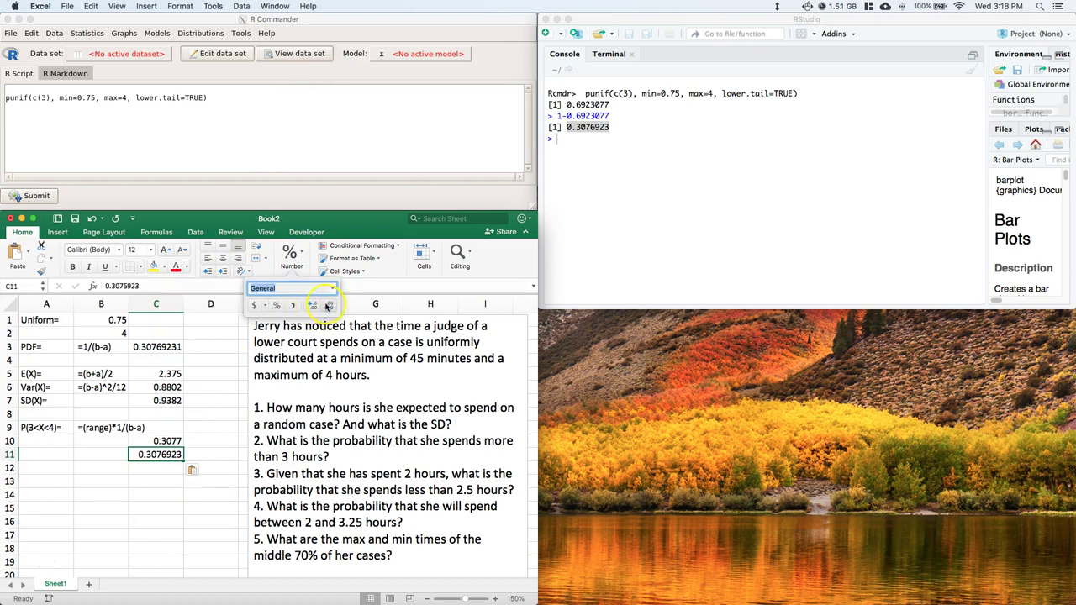
{"action": "left_click", "coordinate": [327, 306]}
{"action": "left_click", "coordinate": [327, 306]}
{"action": "left_click", "coordinate": [327, 306]}
{"action": "left_click", "coordinate": [216, 481]}
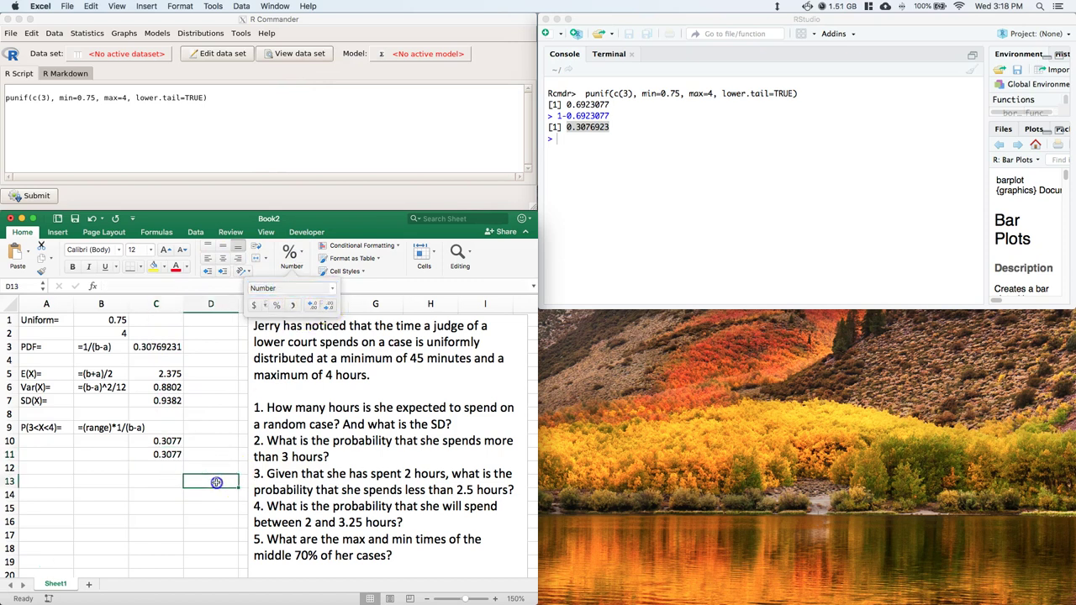
{"action": "left_click_drag", "start_coordinate": [156, 443], "coordinate": [160, 454]}
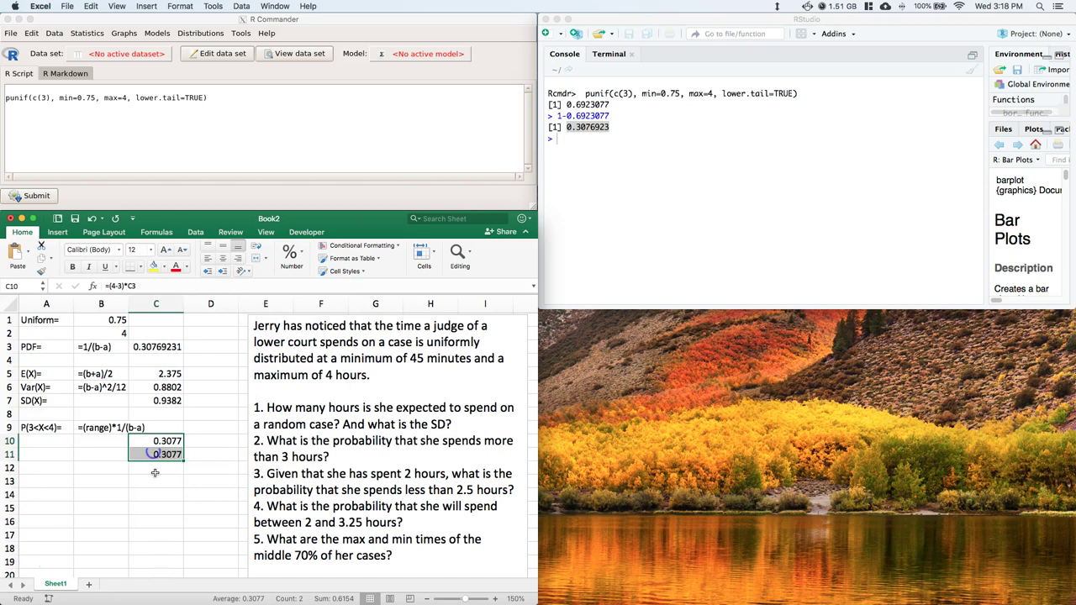
Step: In R Commander, compute the upper-tail uniform probability for value 3 with minimum 0.75 and maximum 4, and return to the RStudio console
{"action": "left_click", "coordinate": [155, 474]}
{"action": "left_click", "coordinate": [655, 187]}
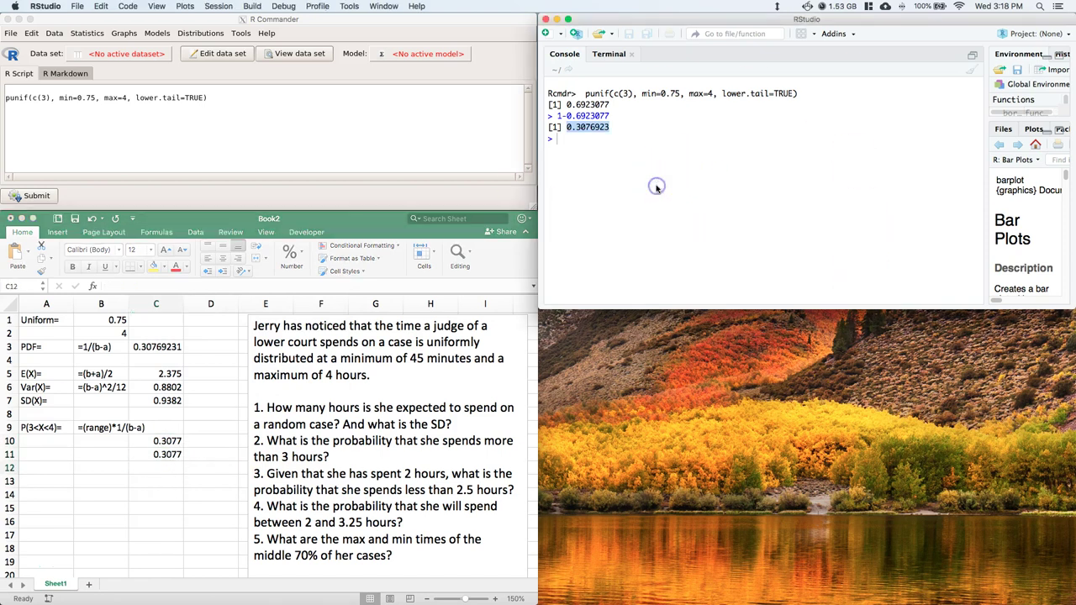
{"action": "left_click", "coordinate": [418, 178]}
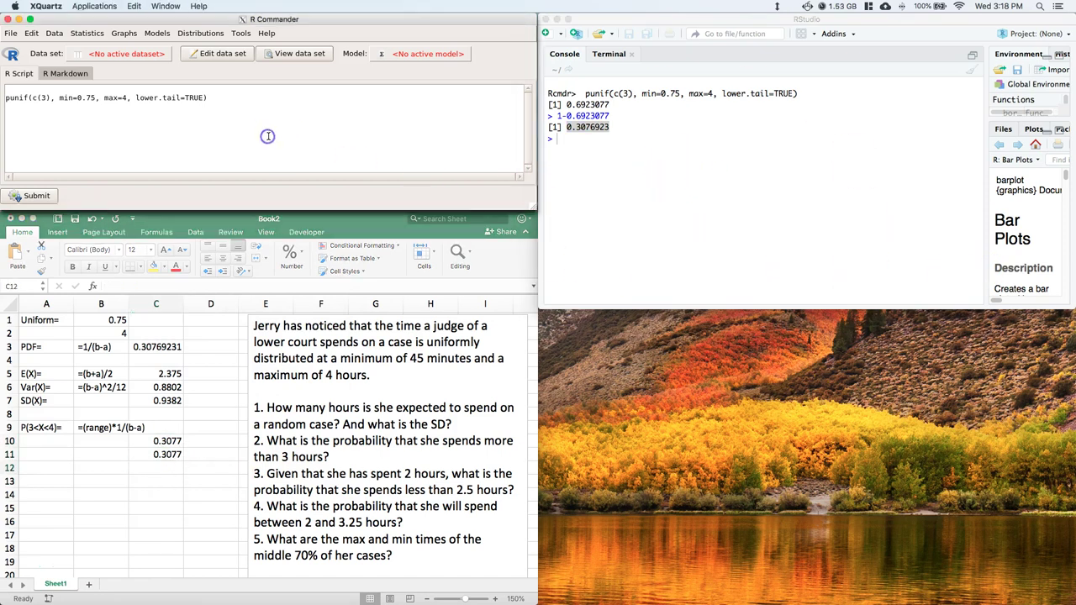
{"action": "left_click", "coordinate": [215, 34]}
{"action": "mouse_move", "coordinate": [220, 59]}
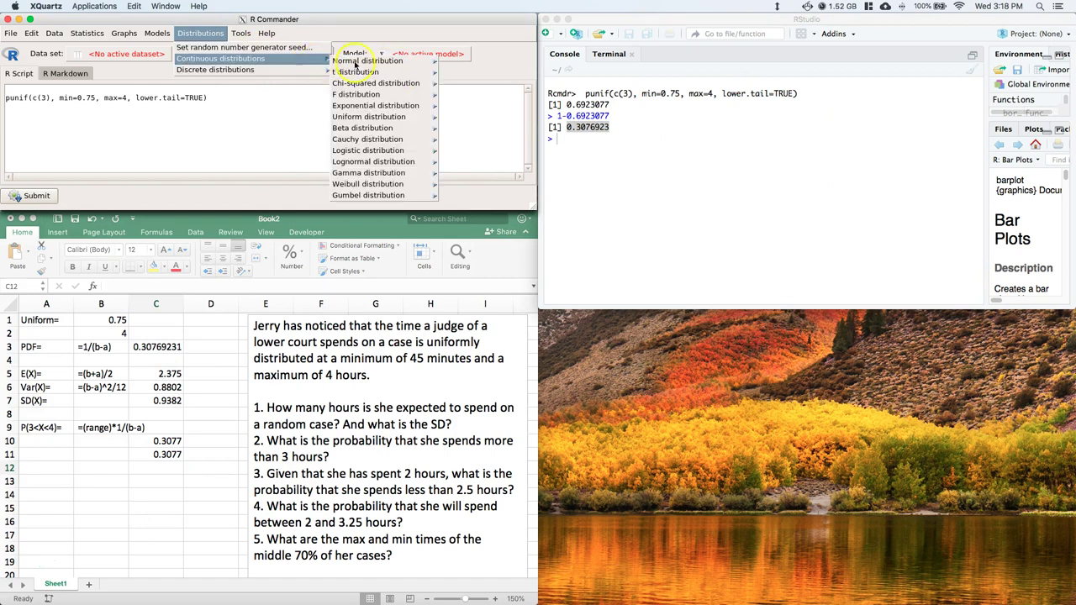
{"action": "mouse_move", "coordinate": [372, 160]}
{"action": "mouse_move", "coordinate": [395, 117]}
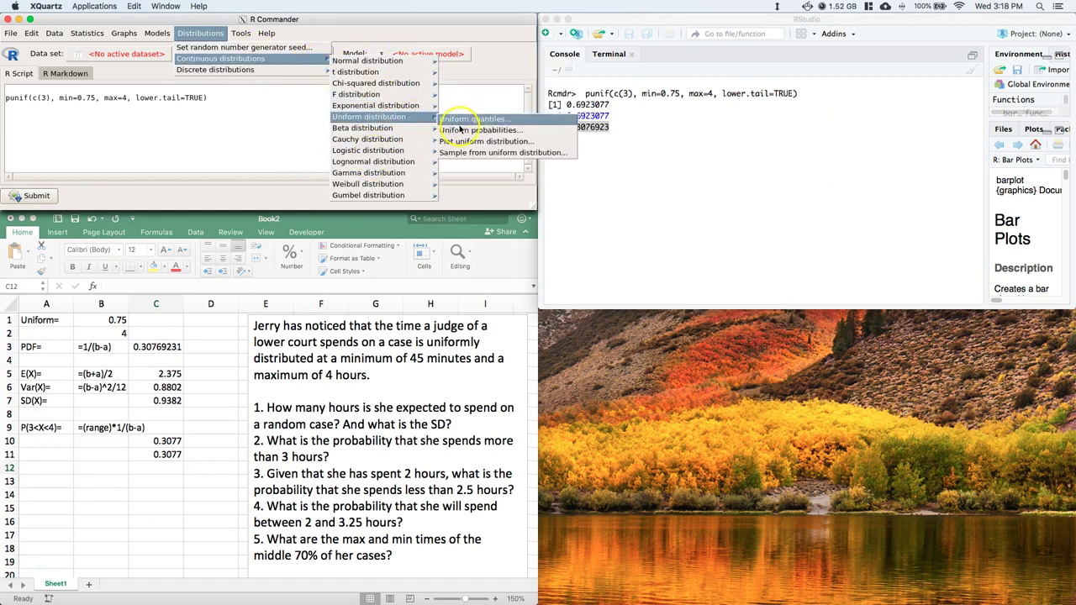
{"action": "left_click", "coordinate": [464, 132]}
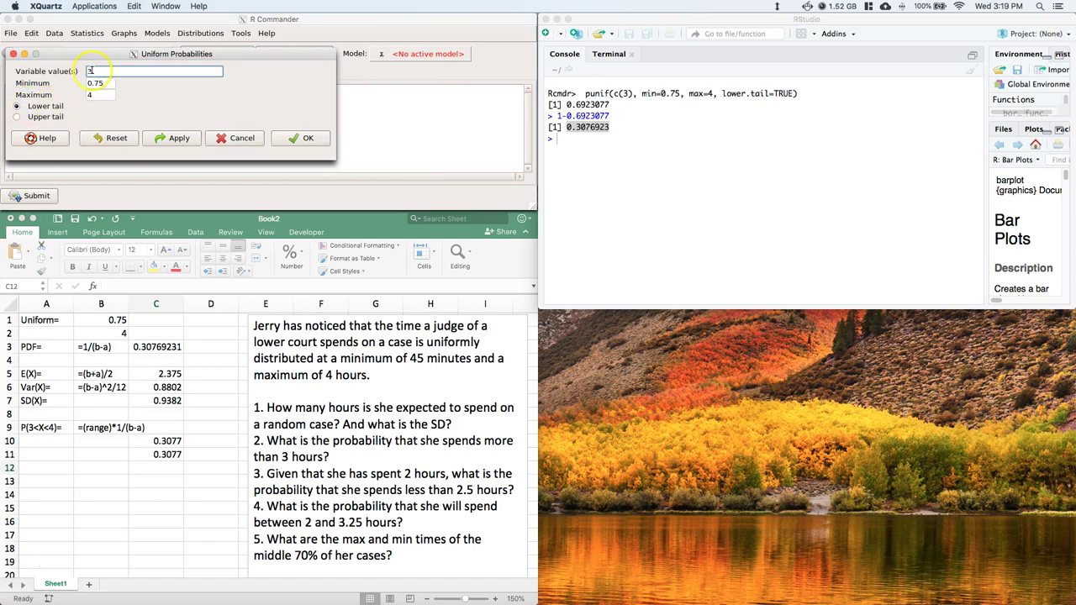
{"action": "left_click", "coordinate": [17, 117]}
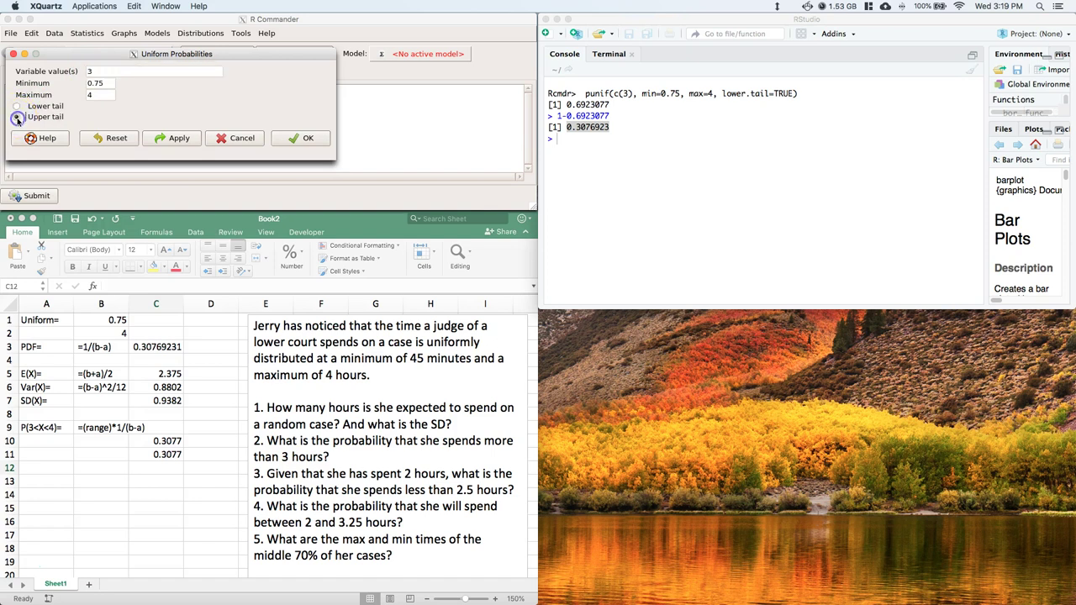
{"action": "left_click", "coordinate": [285, 140]}
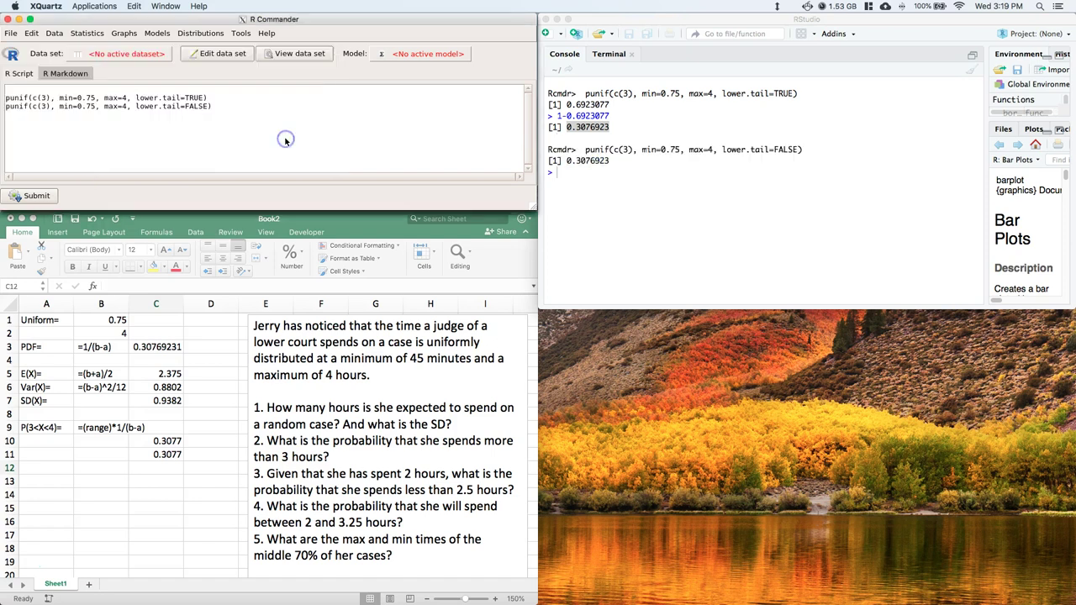
{"action": "left_click", "coordinate": [598, 183]}
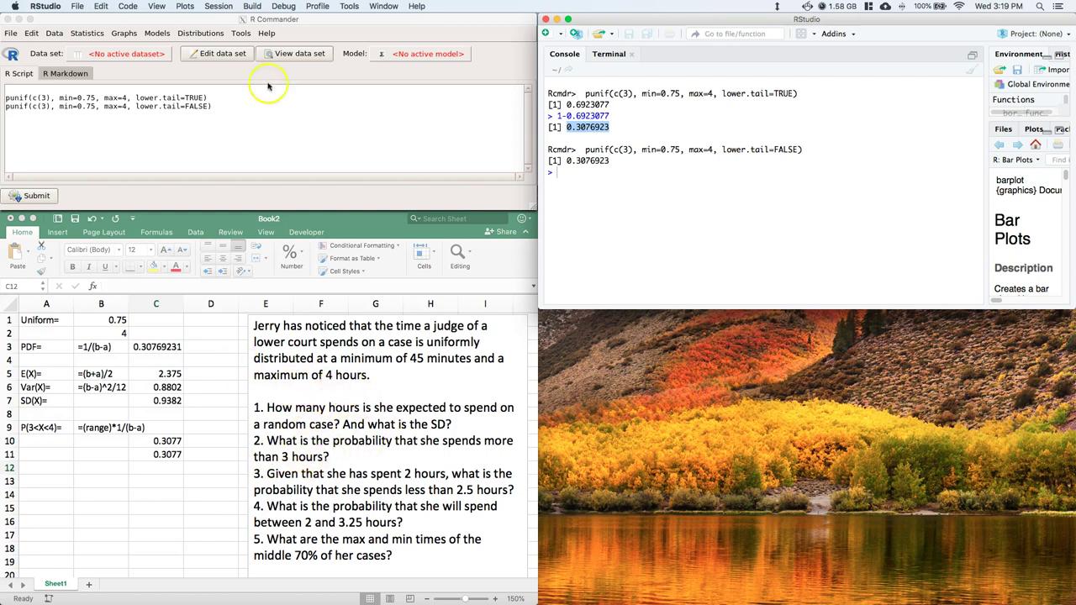
Step: Try to set up a uniform density plot with minimum 0.75 and maximum 4, and enlarge the colour dialog for region 1
{"action": "left_click", "coordinate": [200, 33]}
{"action": "left_click", "coordinate": [200, 33]}
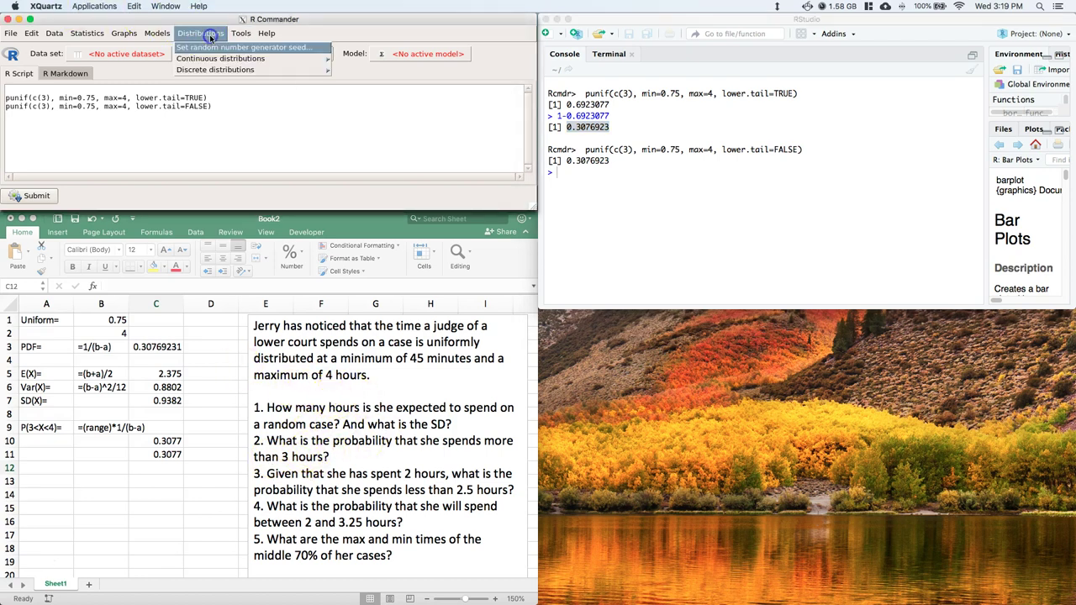
{"action": "left_click", "coordinate": [214, 58]}
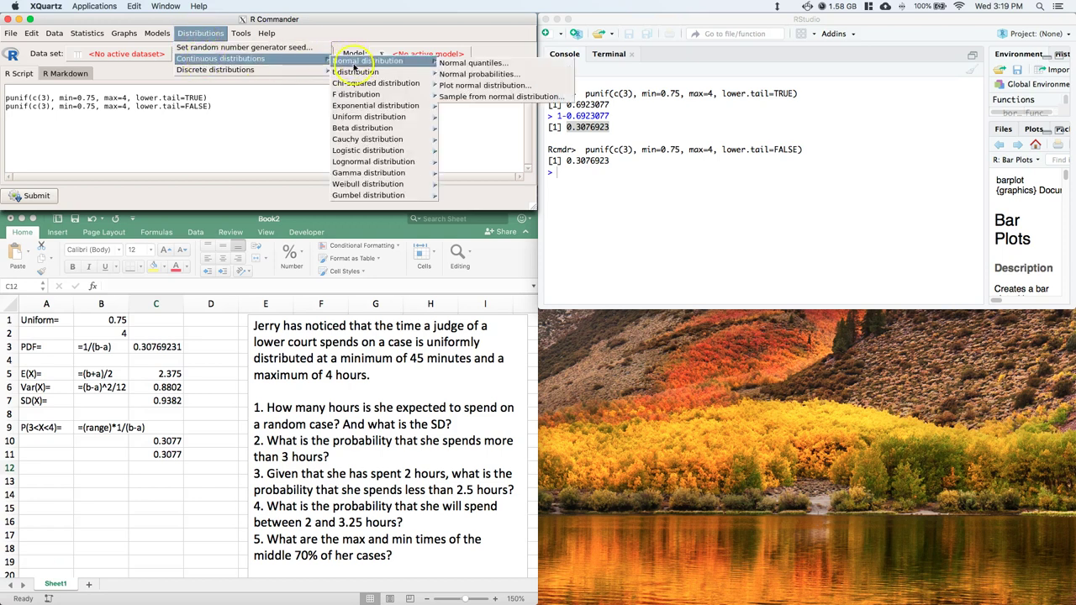
{"action": "mouse_move", "coordinate": [370, 116]}
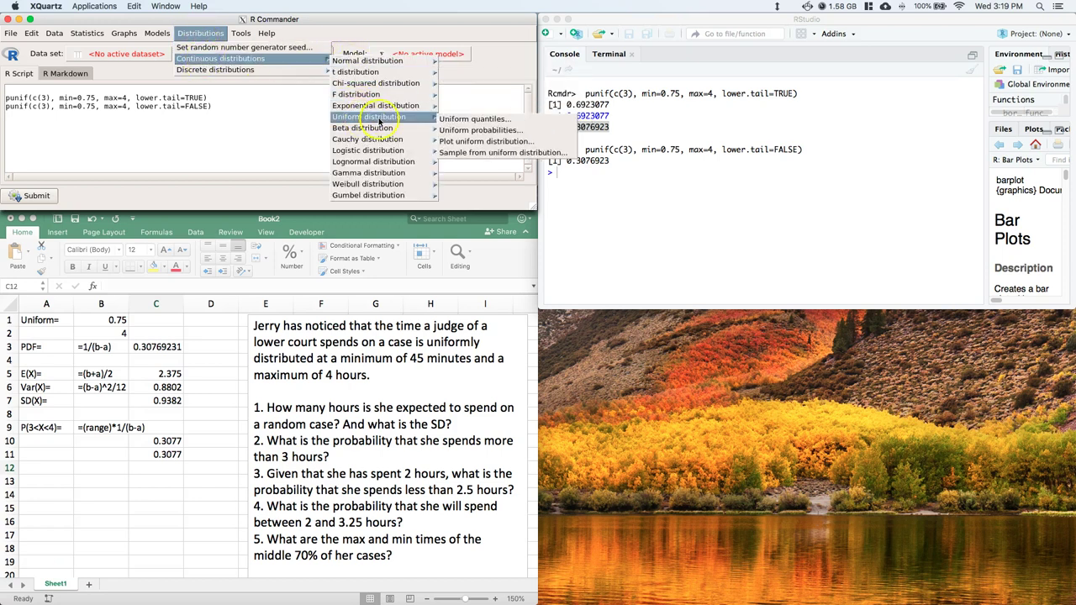
{"action": "left_click", "coordinate": [497, 142]}
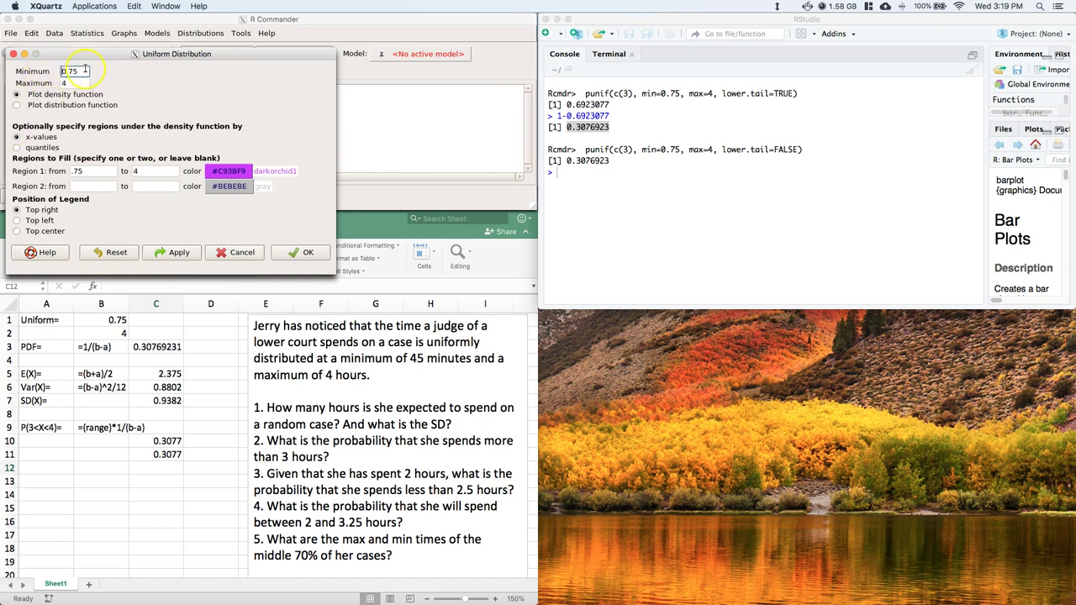
{"action": "key", "text": "Tab"}
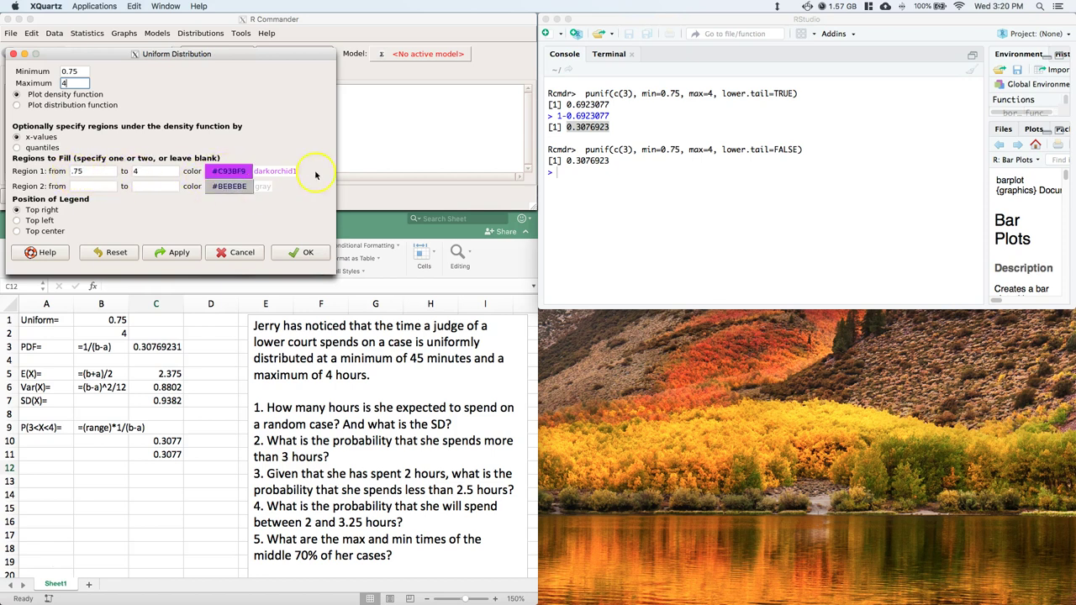
{"action": "left_click", "coordinate": [225, 171]}
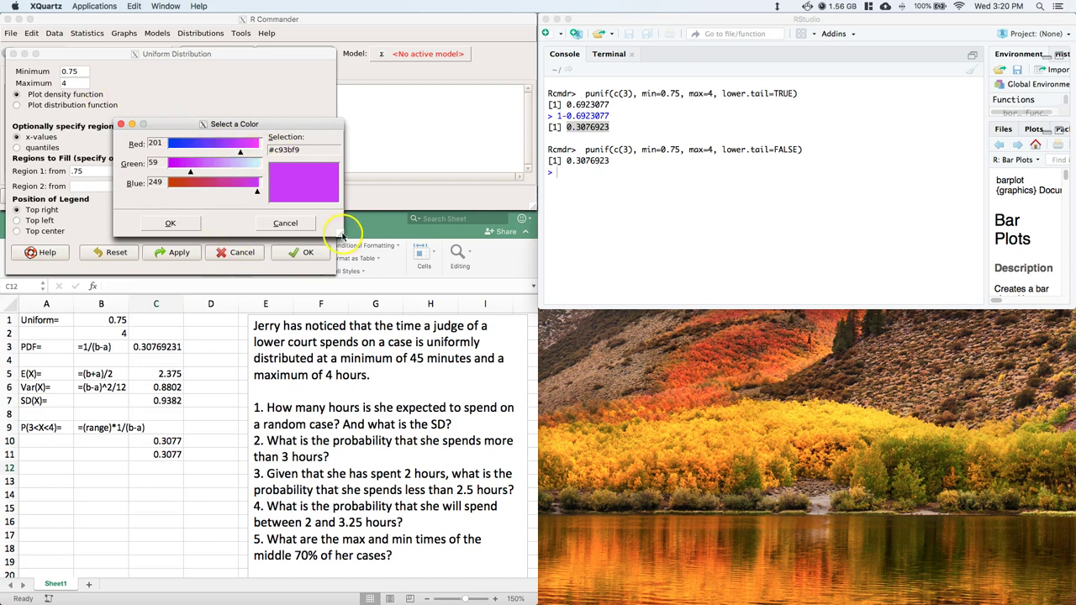
{"action": "left_click_drag", "start_coordinate": [343, 237], "coordinate": [435, 296]}
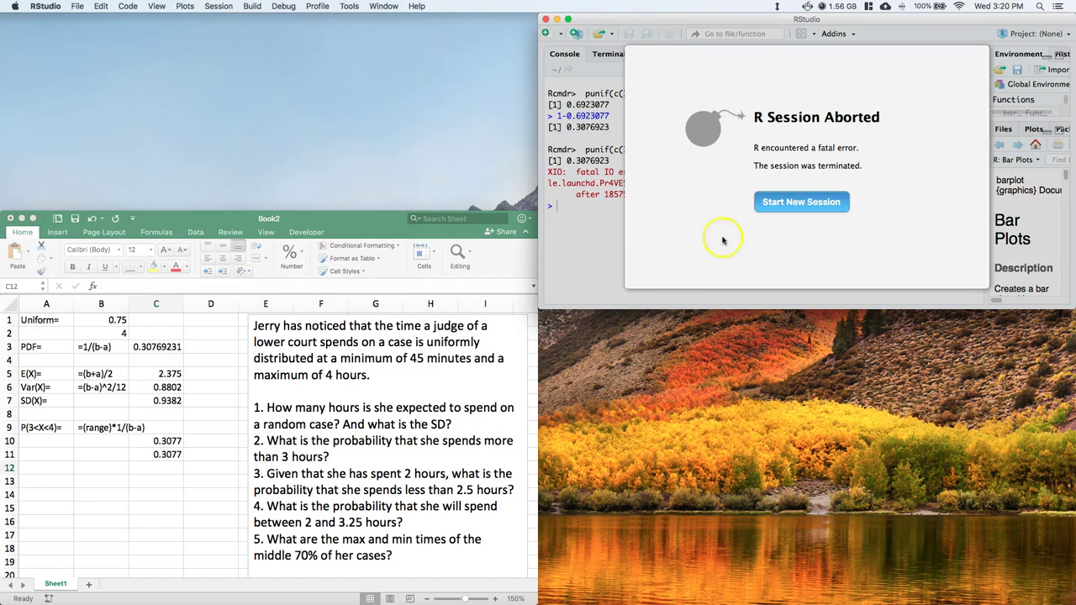
Step: Start a new R session, load library("Rcmdr"), reopen XQuartz and reposition the R Commander window above the Excel sheet
{"action": "left_click", "coordinate": [785, 204]}
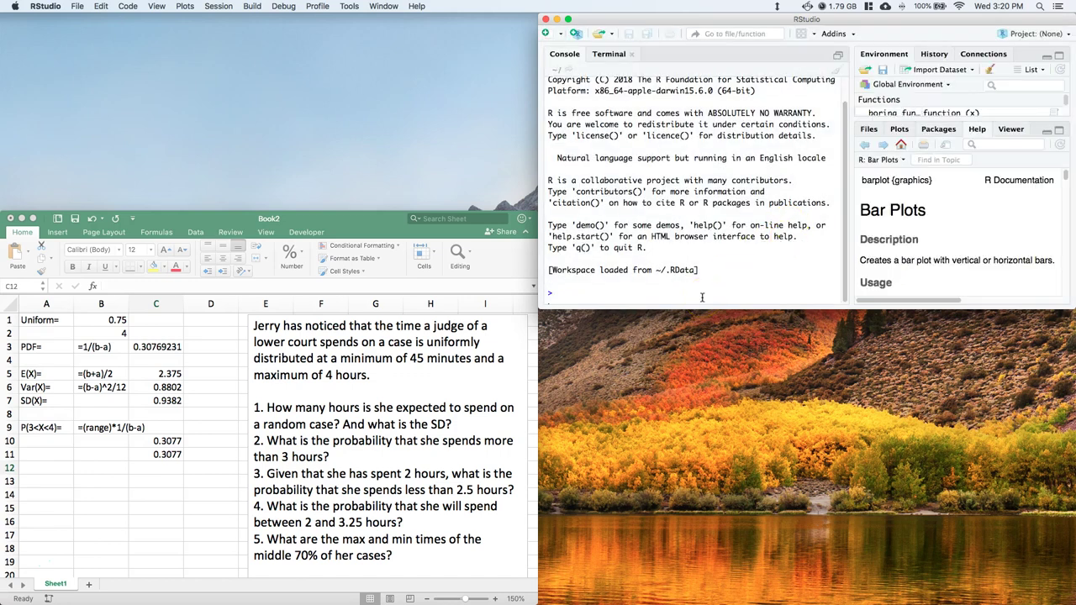
{"action": "type", "text": "("}
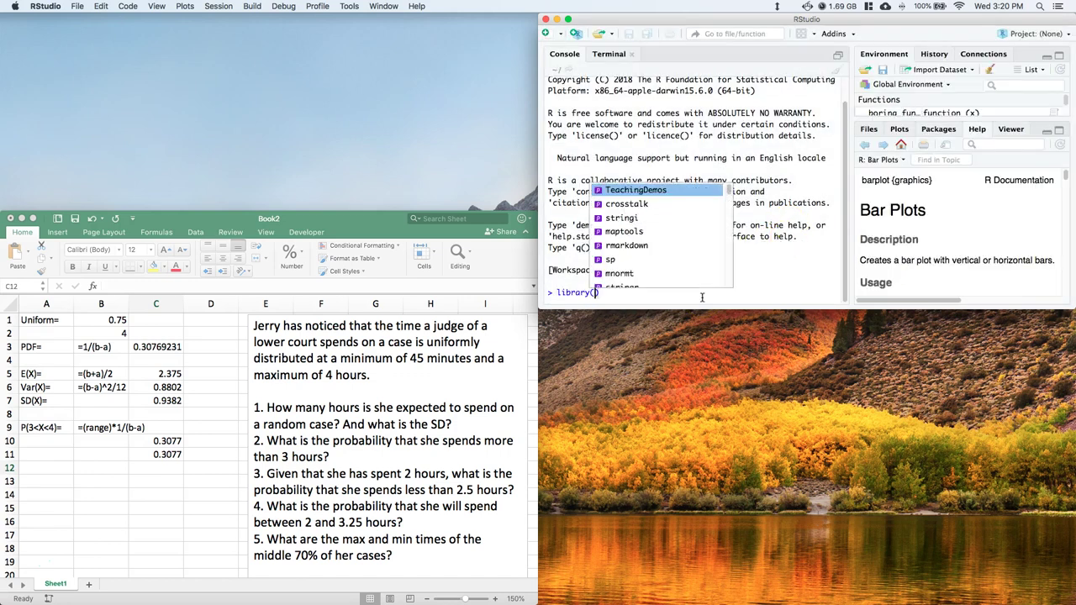
{"action": "type", "text": "\"R"}
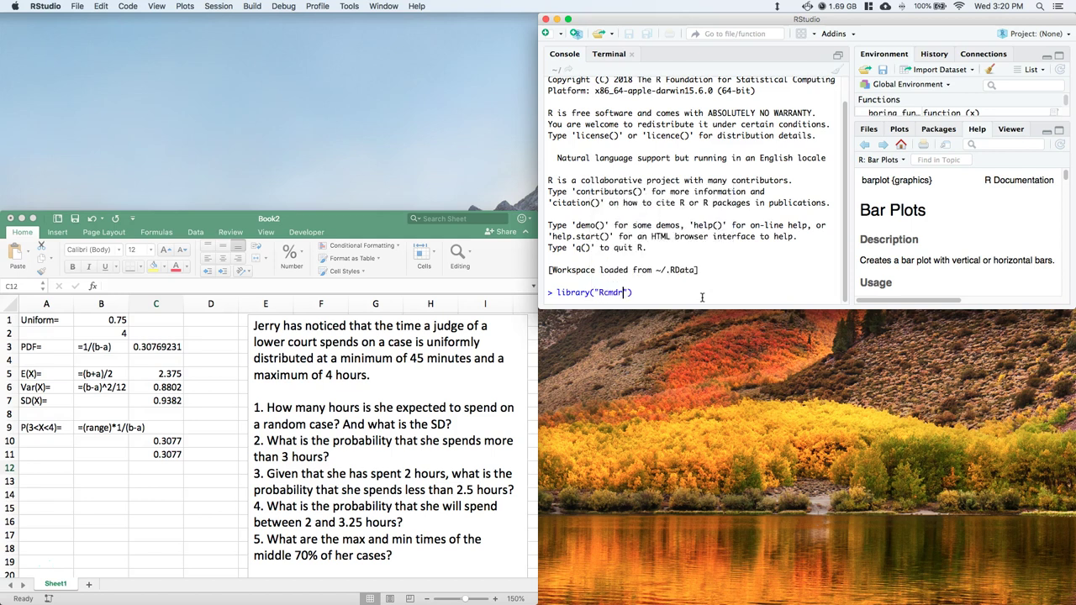
{"action": "type", "text": "cmdr"}
{"action": "key", "text": "Return"}
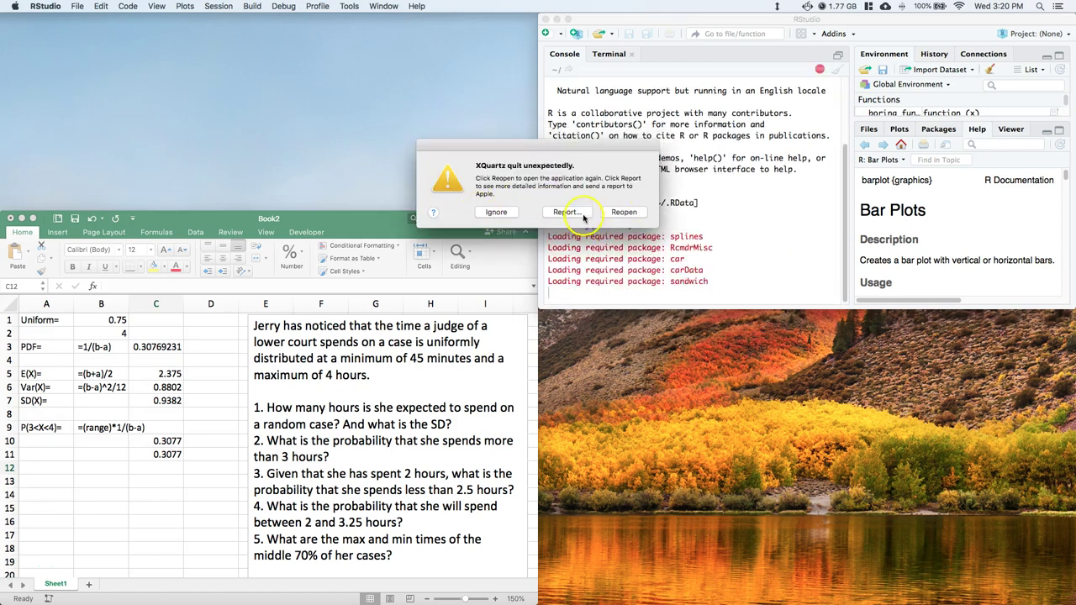
{"action": "left_click", "coordinate": [620, 212]}
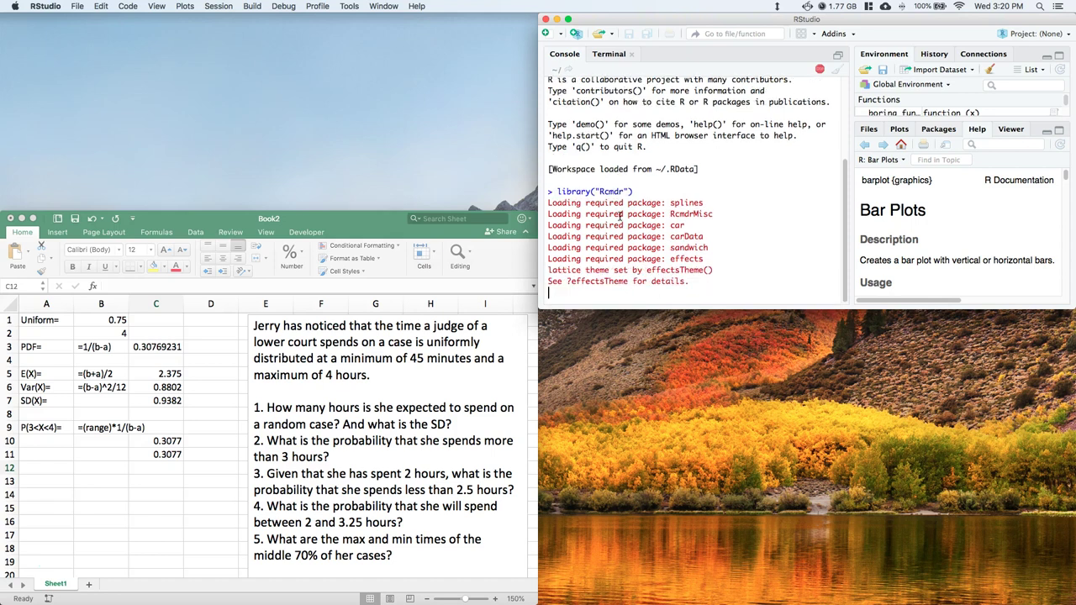
{"action": "left_click", "coordinate": [603, 225]}
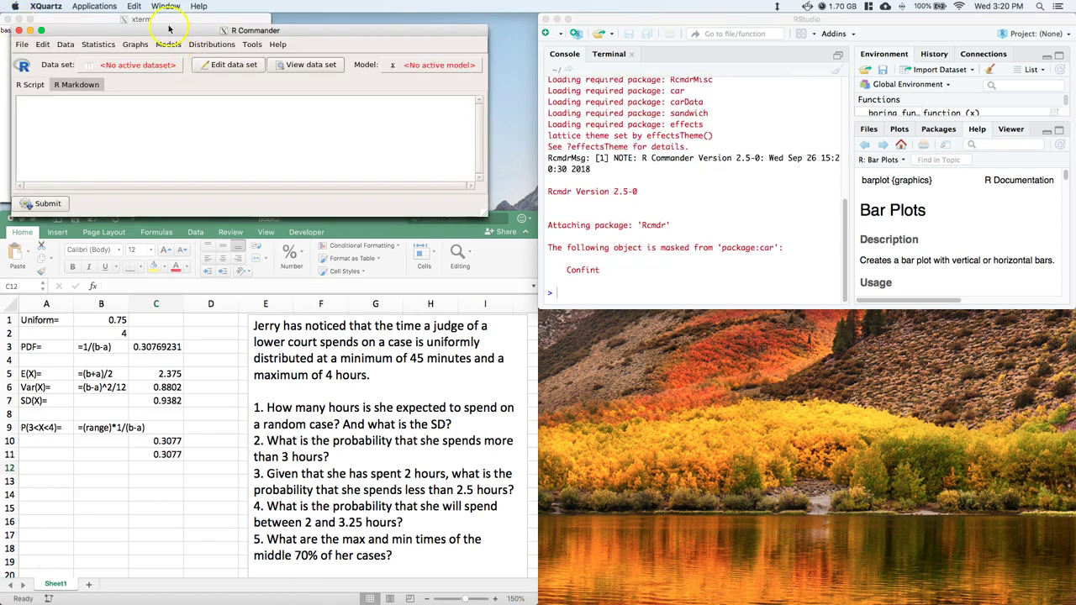
{"action": "left_click_drag", "start_coordinate": [173, 30], "coordinate": [159, 19]}
{"action": "left_click", "coordinate": [332, 125]}
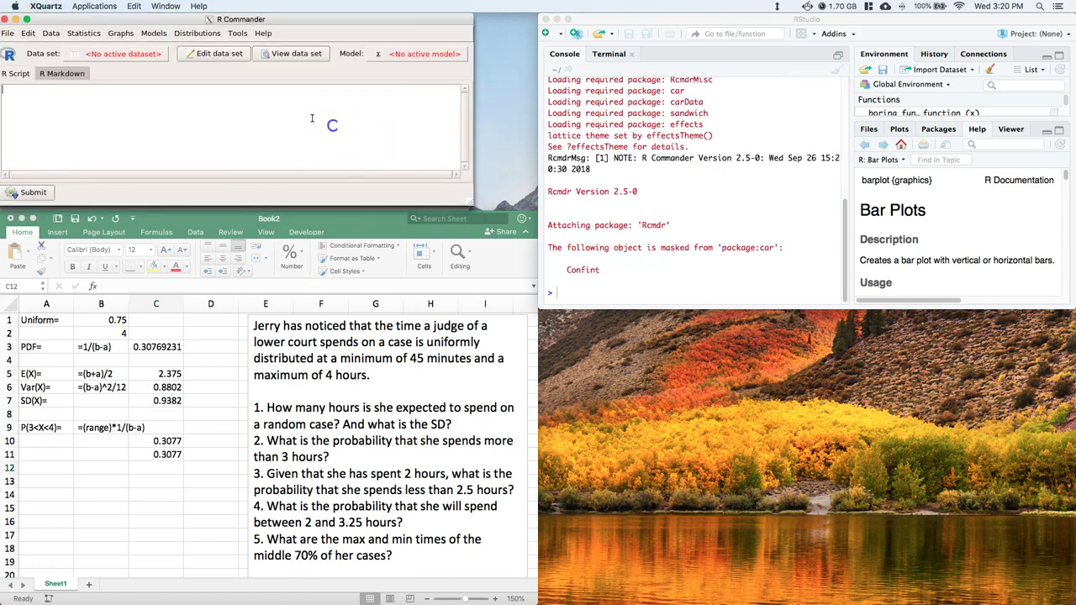
Step: Set up a uniform distribution density plot with minimum .75, maximum 4 and region 1 from .75 to 4
{"action": "left_click", "coordinate": [197, 33]}
{"action": "mouse_move", "coordinate": [252, 58]}
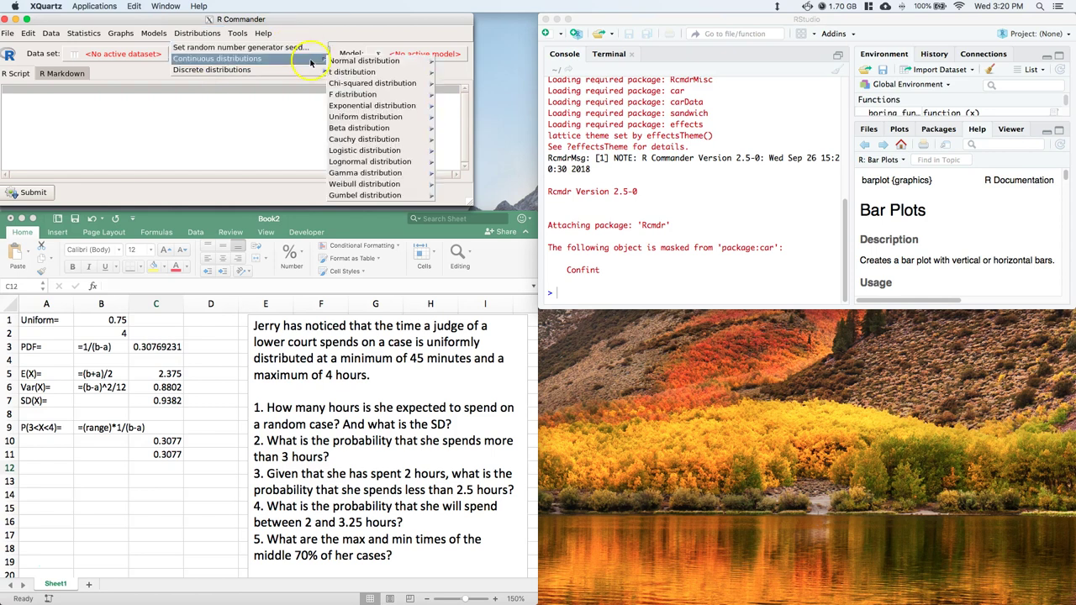
{"action": "mouse_move", "coordinate": [370, 117]}
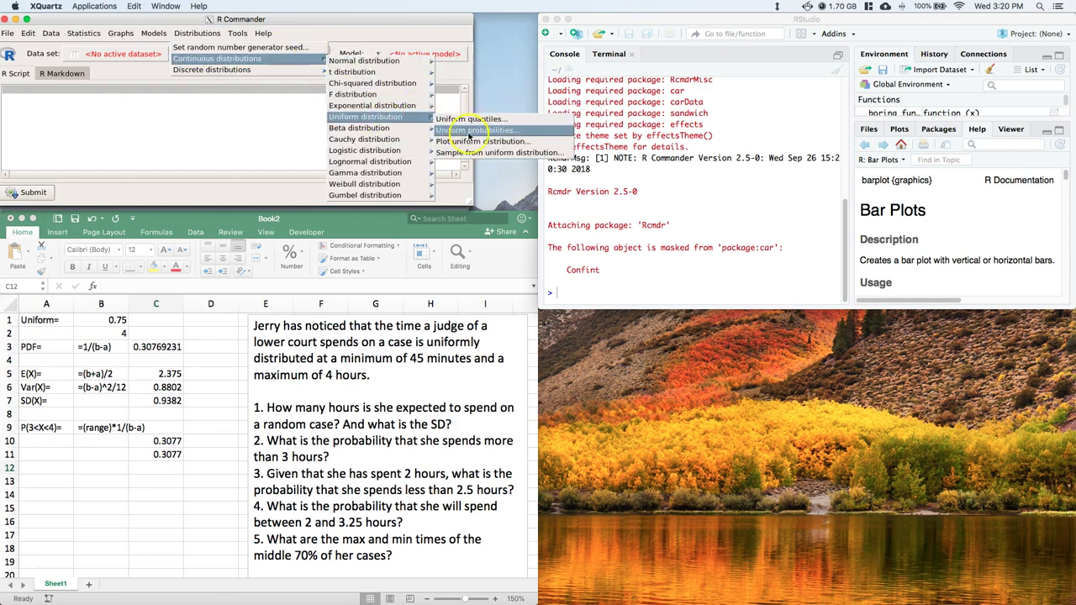
{"action": "left_click", "coordinate": [472, 142]}
{"action": "left_click", "coordinate": [56, 73]}
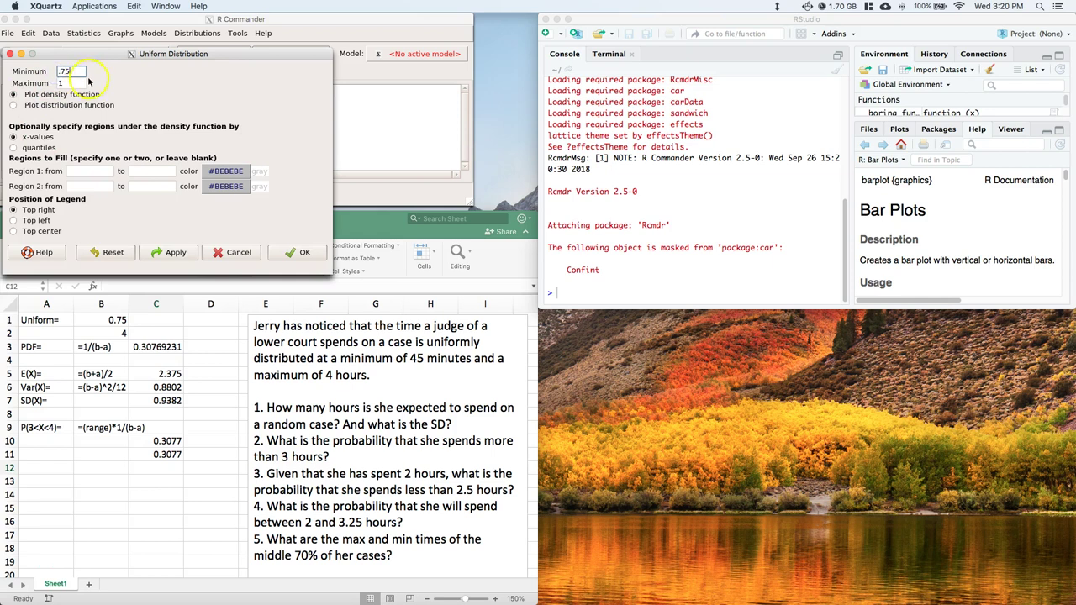
{"action": "left_click", "coordinate": [55, 83]}
{"action": "left_click", "coordinate": [86, 170]}
{"action": "left_click", "coordinate": [139, 171]}
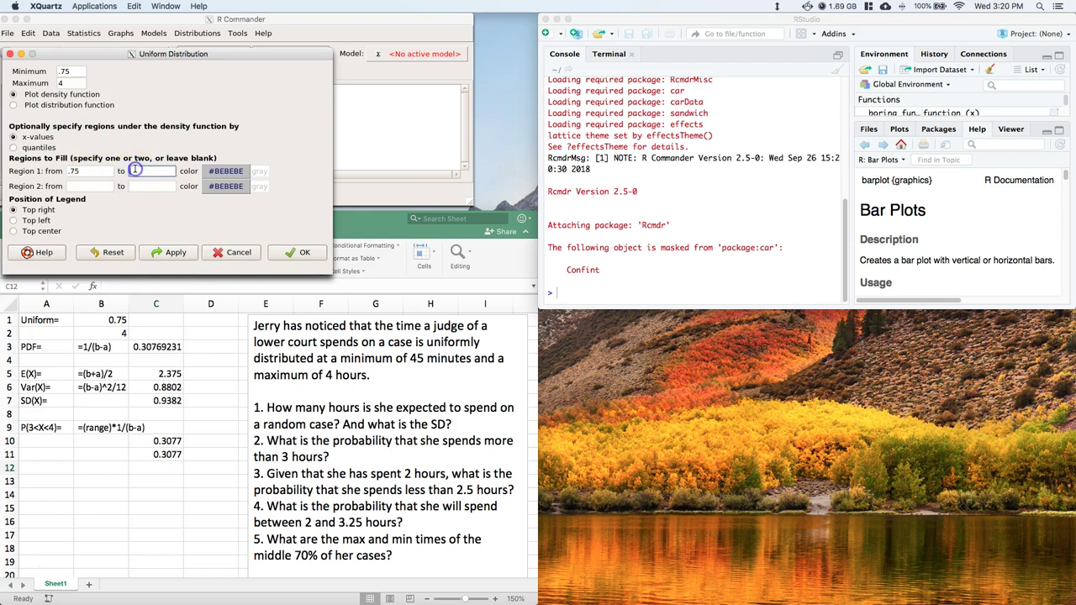
Step: Set region 1's fill colour to #be21be and generate the density plot, placing its window clear of the Excel sheet
{"action": "left_click", "coordinate": [223, 171]}
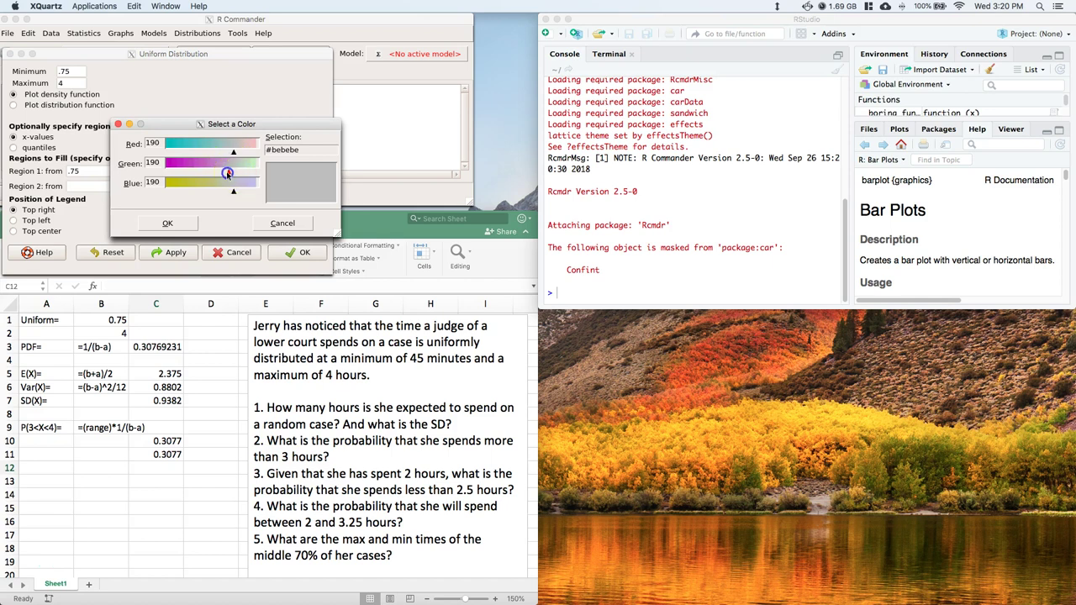
{"action": "left_click_drag", "start_coordinate": [226, 172], "coordinate": [179, 172]}
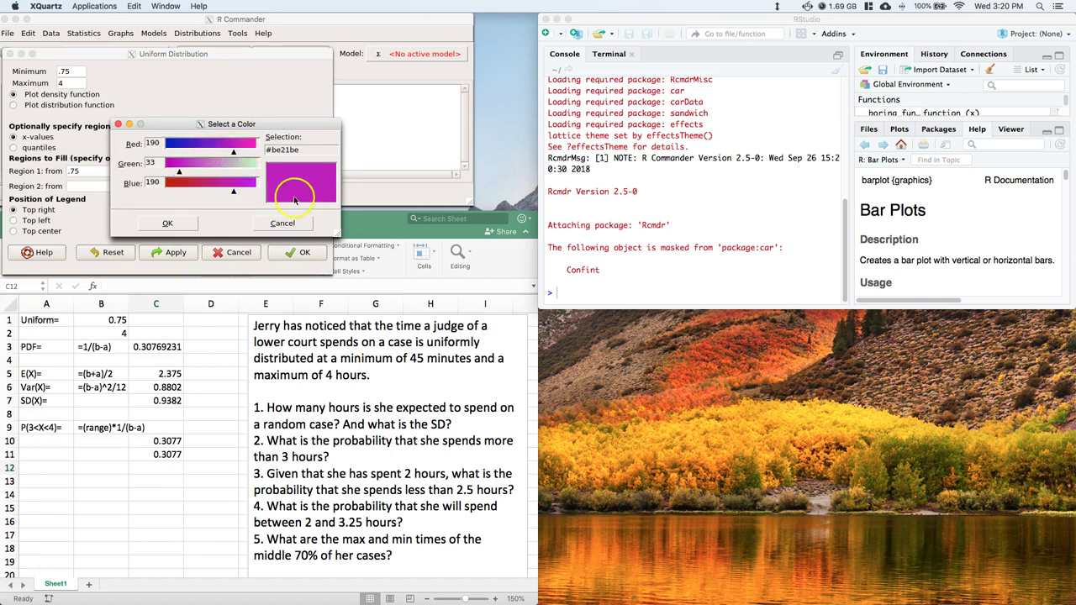
{"action": "left_click", "coordinate": [168, 224]}
{"action": "left_click", "coordinate": [298, 260]}
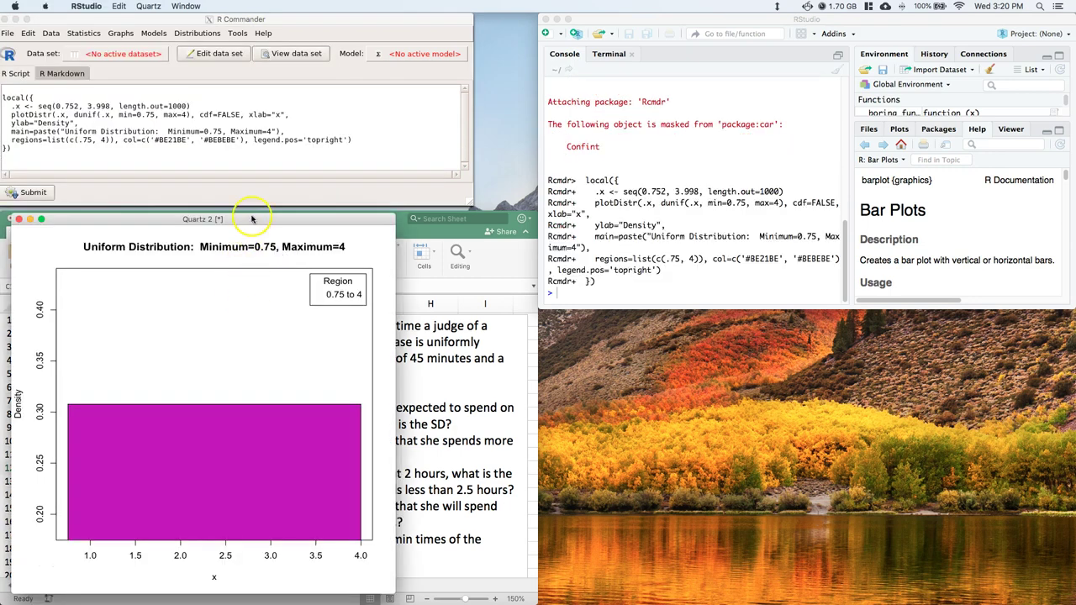
{"action": "left_click_drag", "start_coordinate": [257, 220], "coordinate": [845, 214]}
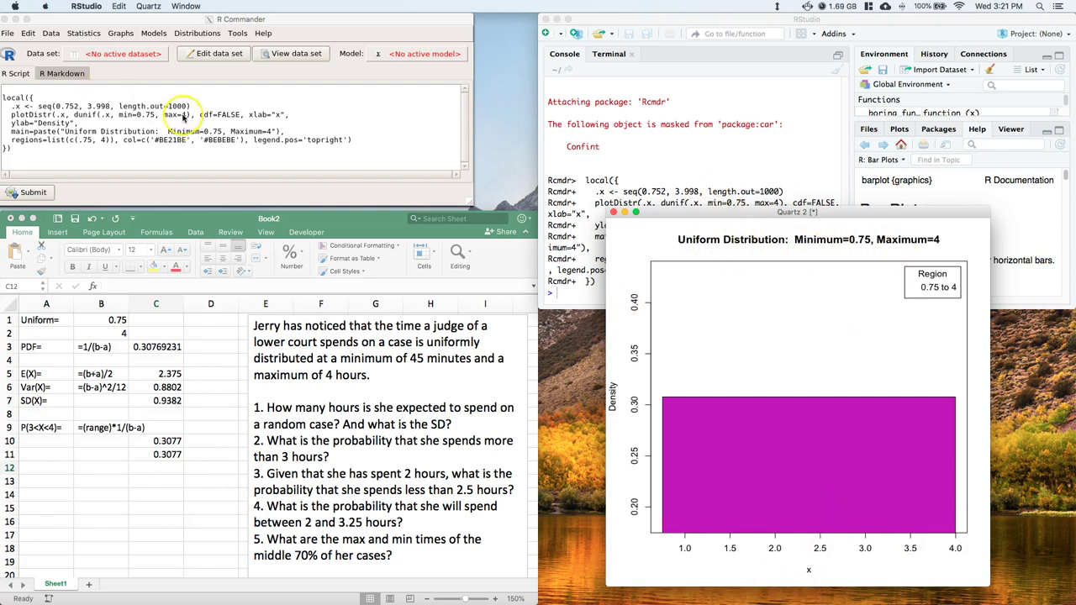
Step: In the R Commander plot script, change the x-axis label to "hours" and the main title to "Time Judge Spends on Case"
{"action": "left_click", "coordinate": [205, 155]}
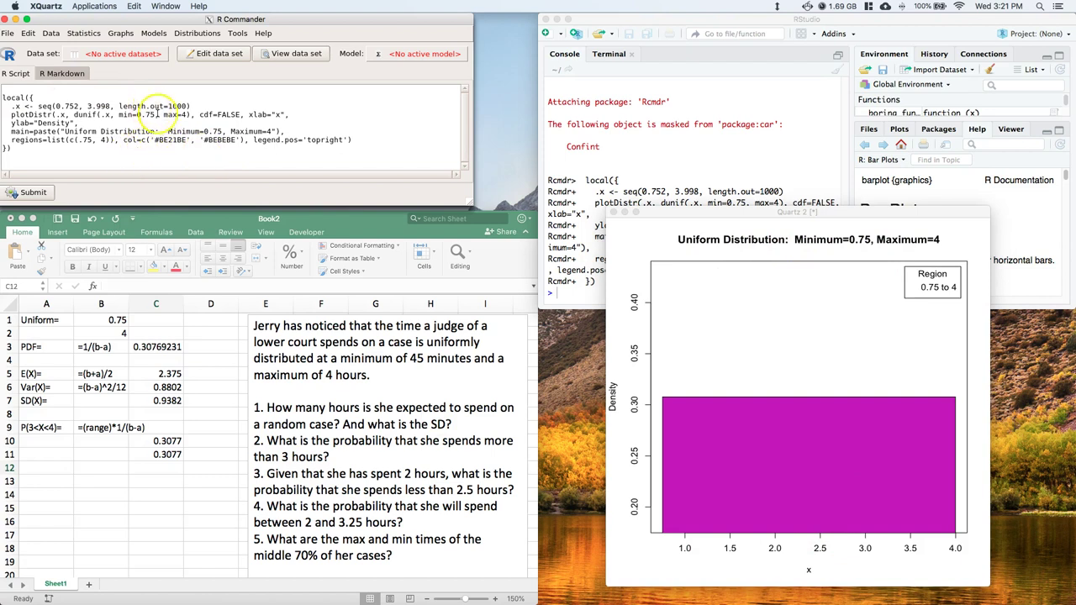
{"action": "double_click", "coordinate": [278, 115]}
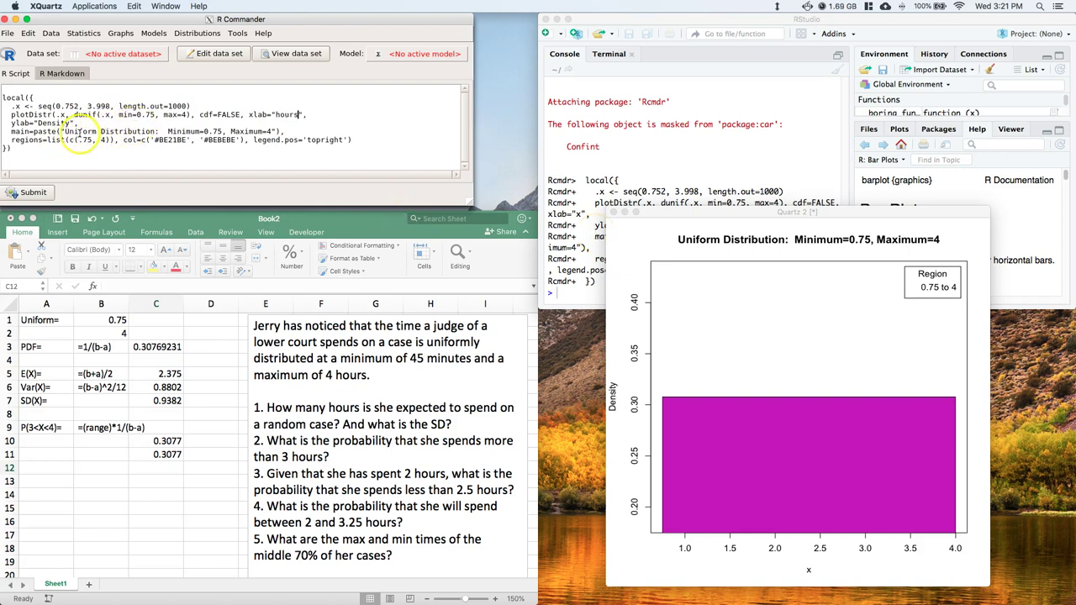
{"action": "left_click_drag", "start_coordinate": [67, 132], "coordinate": [278, 130]}
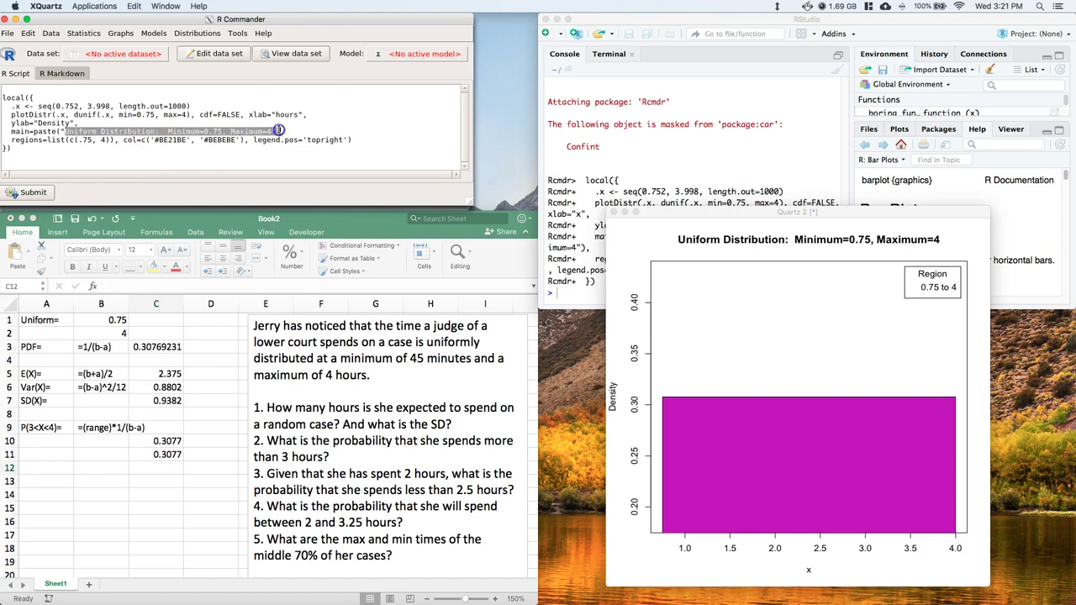
{"action": "key", "text": "BackSpace"}
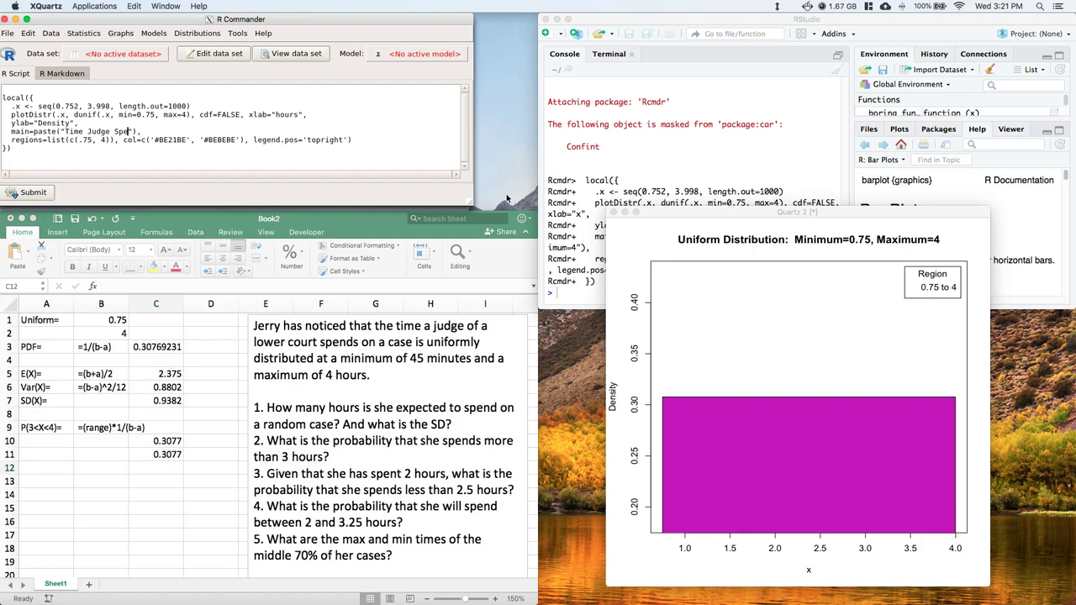
{"action": "type", "text": "s on Case"}
Step: Select the whole edited local({...}) plot script in R Commander and submit it to redraw the density plot
{"action": "left_click", "coordinate": [15, 149]}
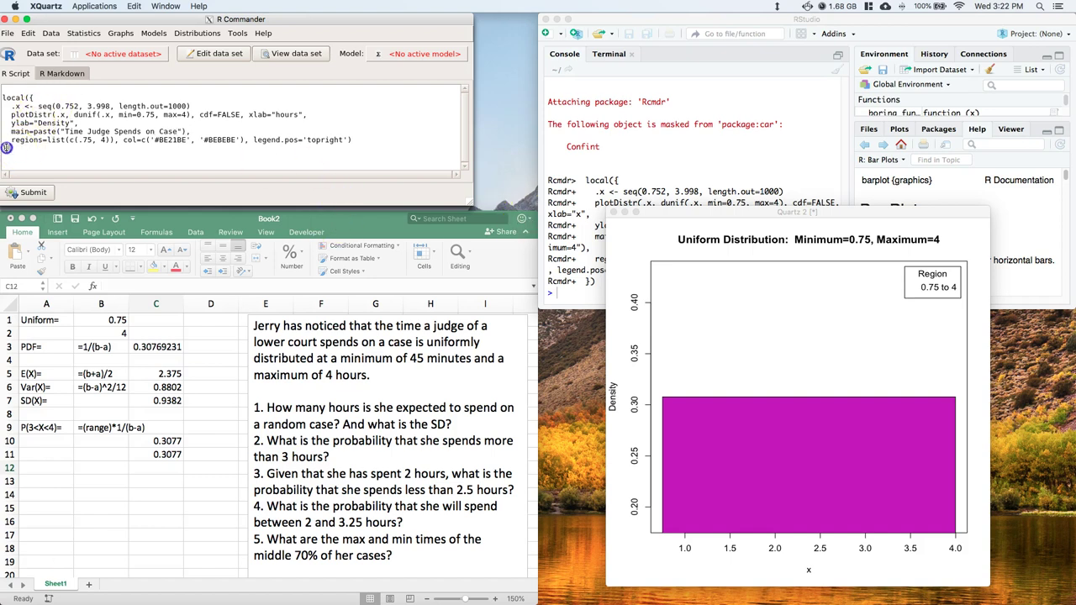
{"action": "left_click_drag", "start_coordinate": [5, 143], "coordinate": [2, 94]}
{"action": "left_click", "coordinate": [23, 194]}
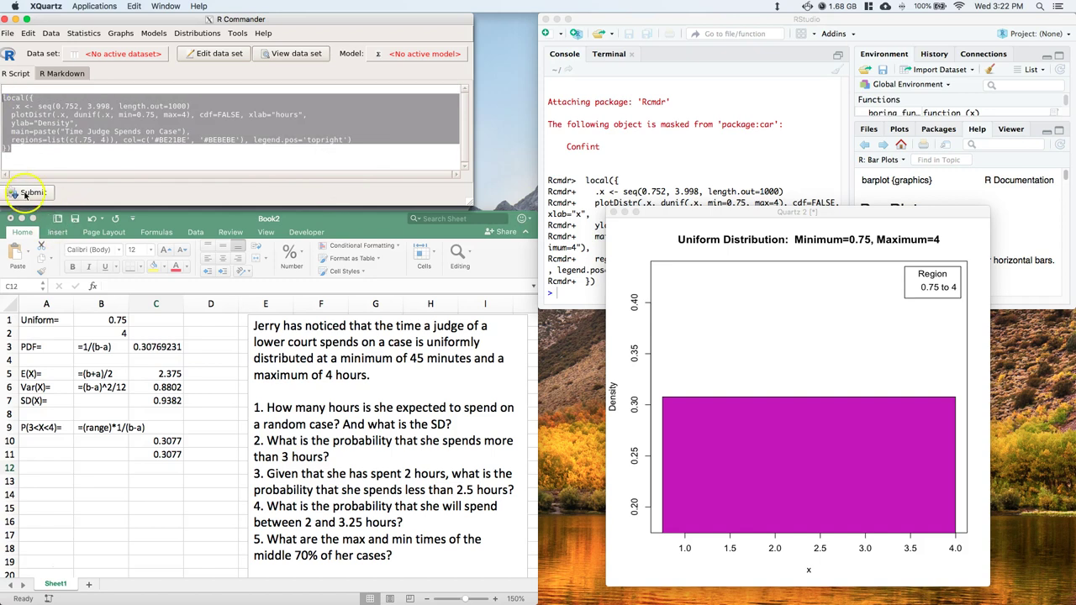